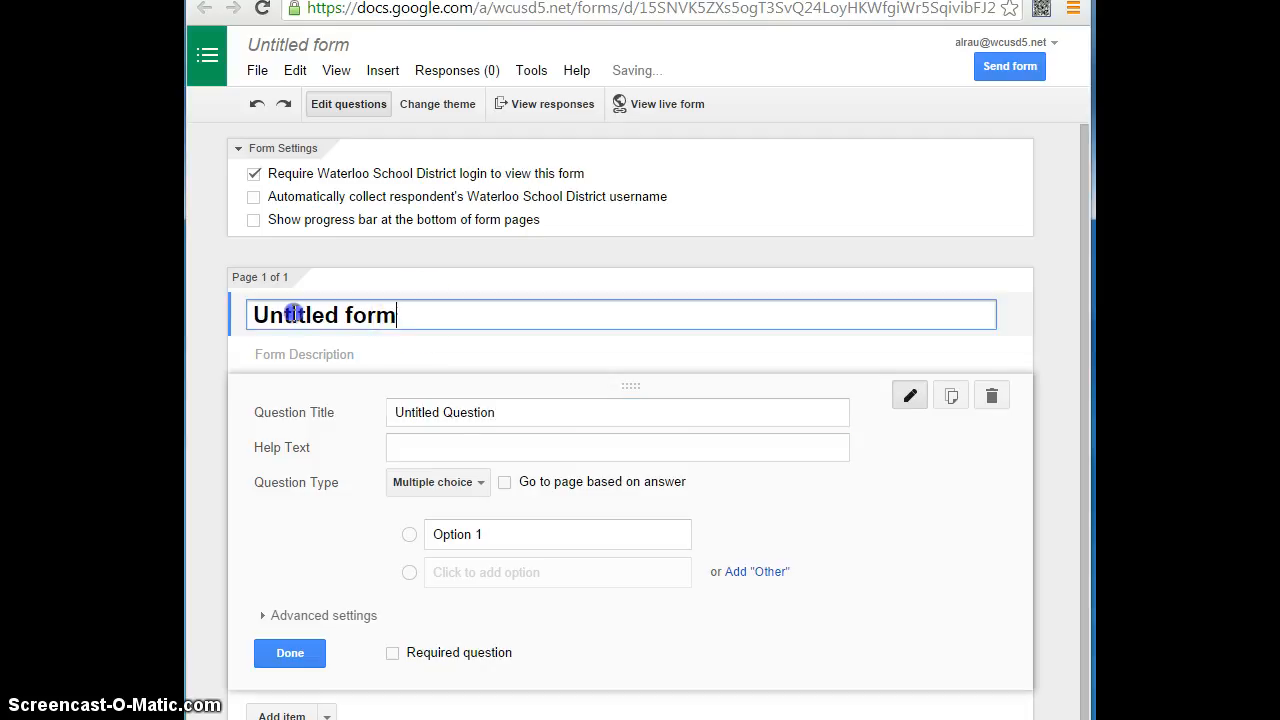
- Replace the untitled form's title with the teacher's name in possessive form followed by "Art Questions"
key("BackSpace")
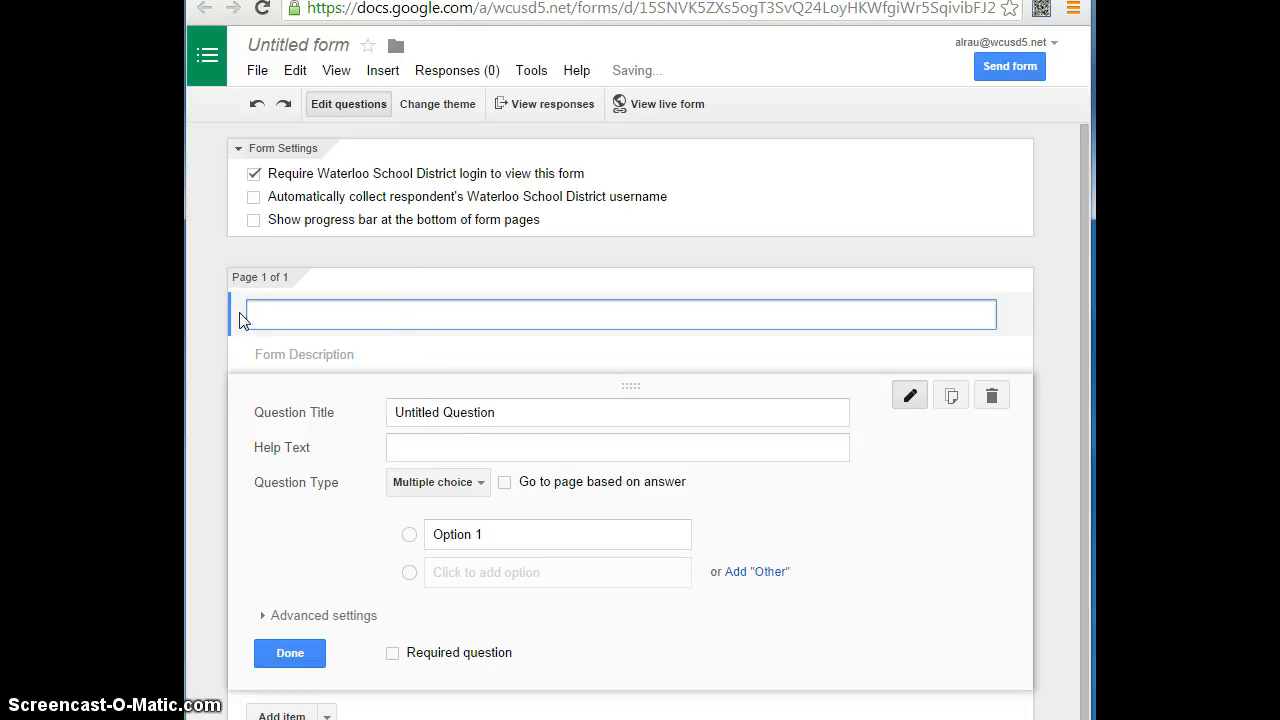
type("Mrs. Rua")
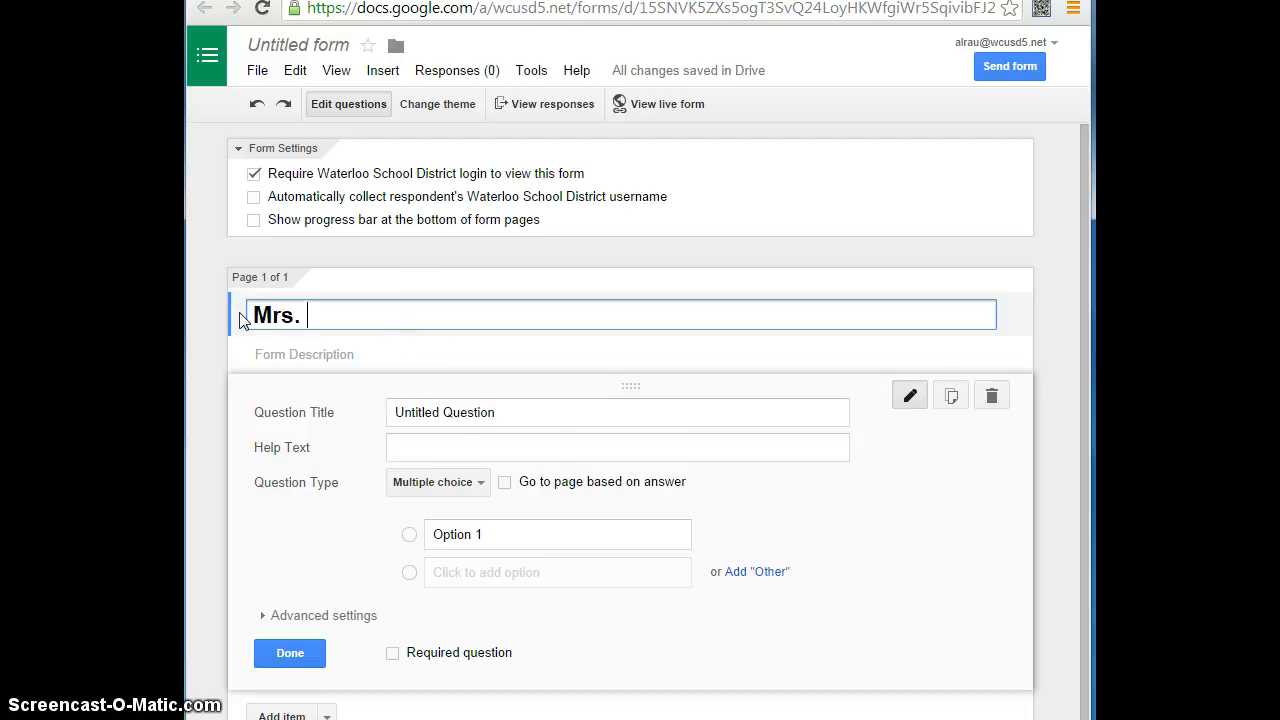
key("BackSpace")
key("BackSpace")
type("au's ")
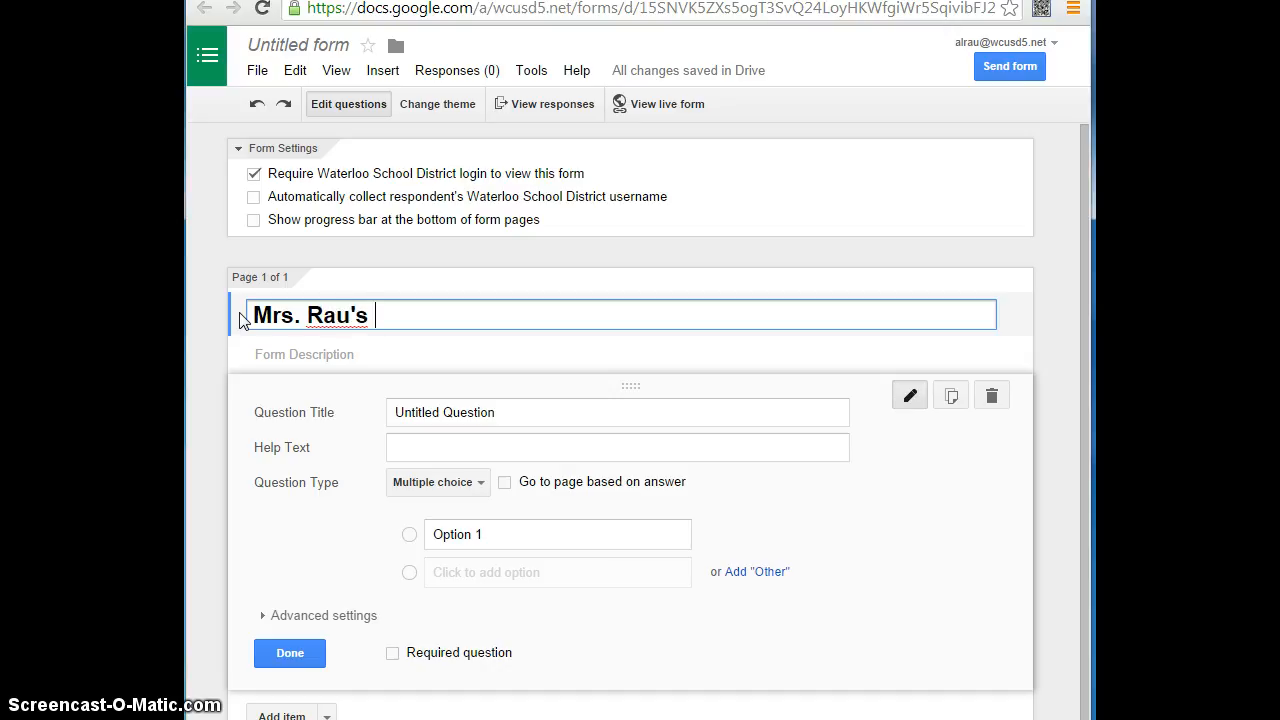
type("Art Questions")
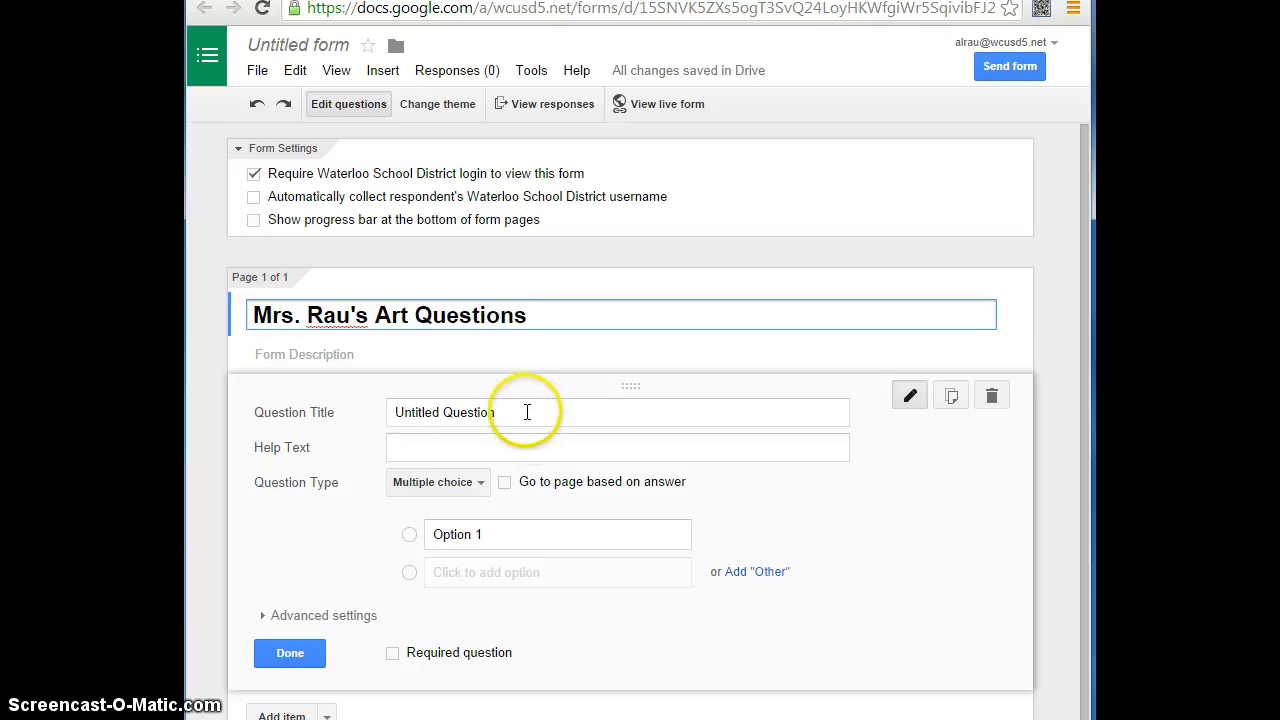
- Clear the default title text of the first question
left_click(476, 411)
left_click_drag(494, 412, 380, 405)
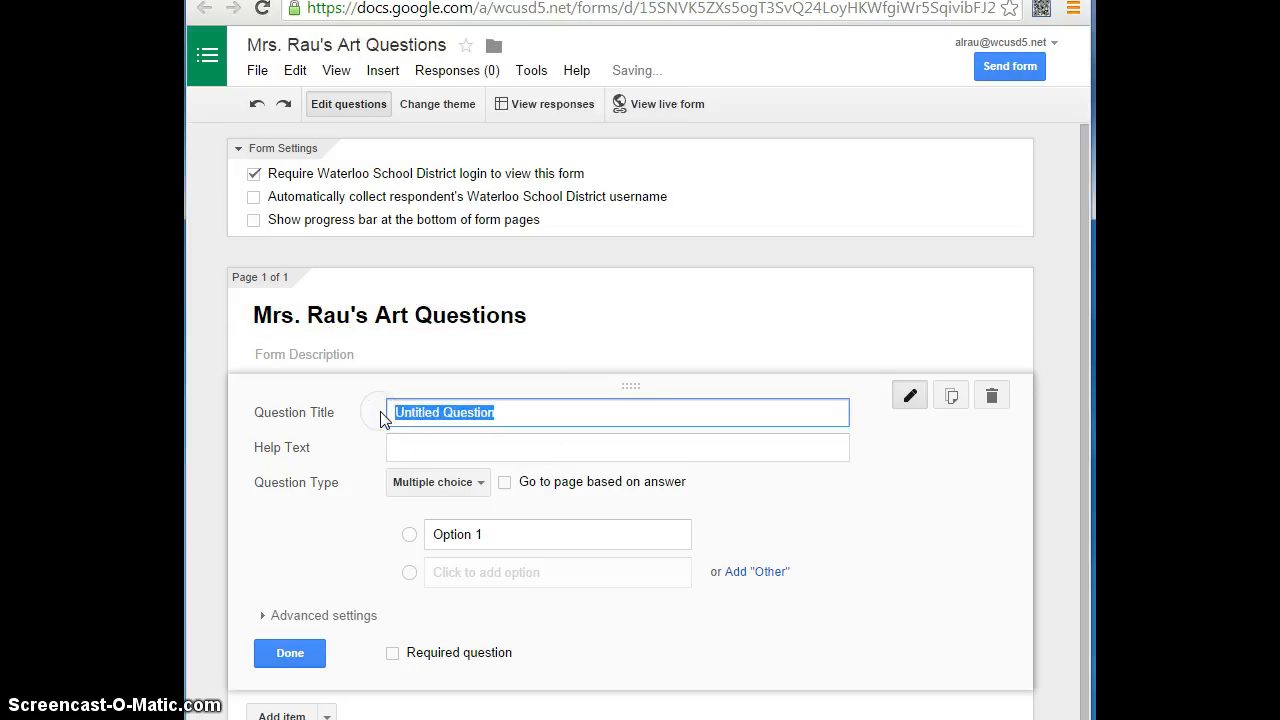
key("BackSpace")
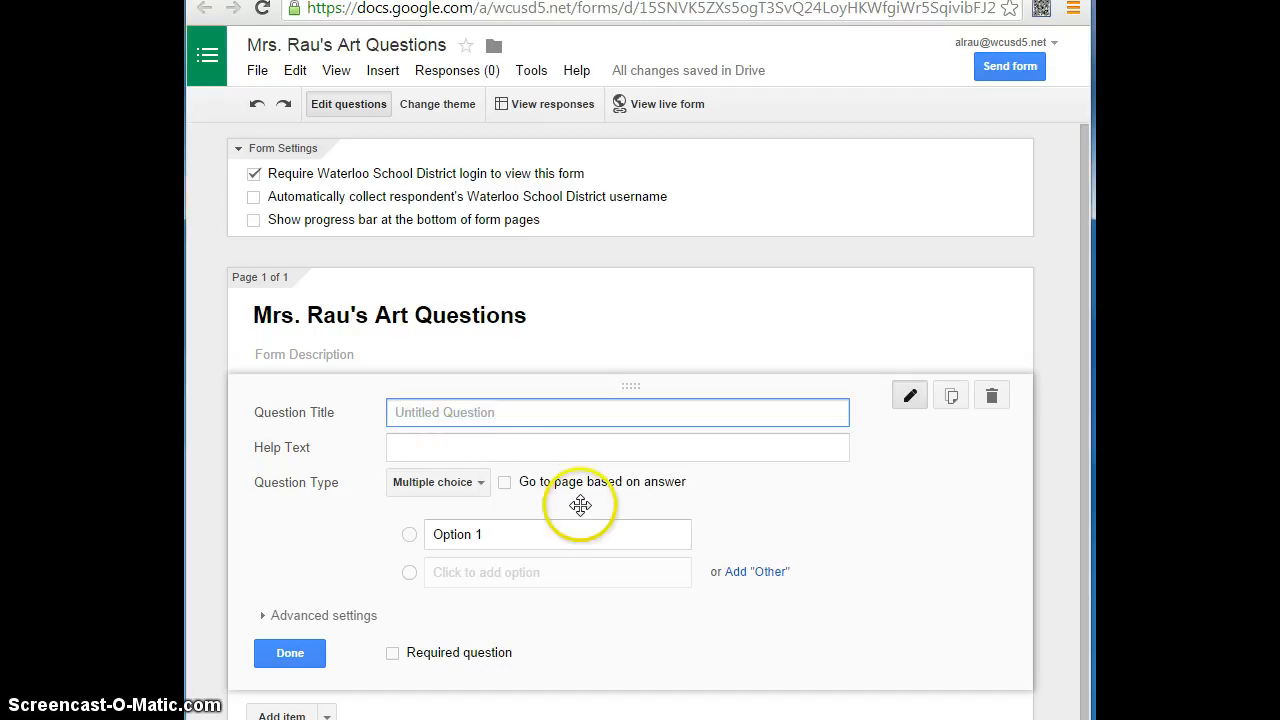
- Set the form description to "Your thoughts about 2d art first quarter"
left_click(355, 355)
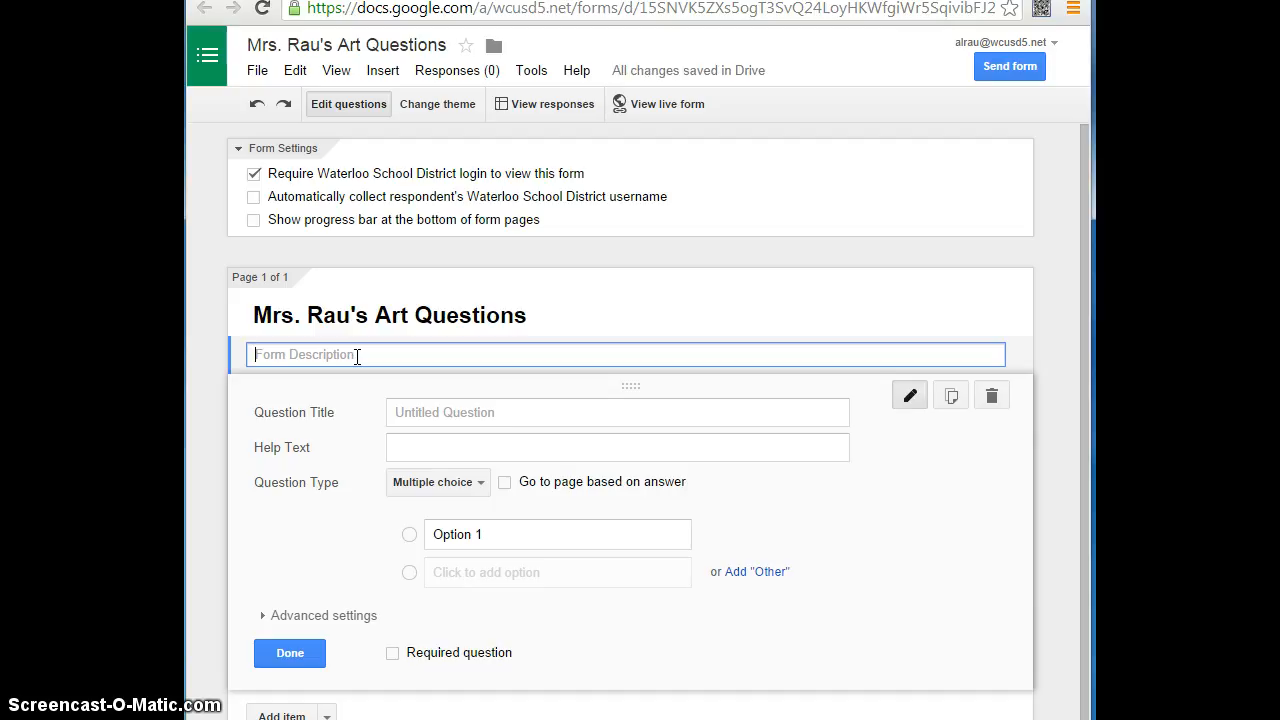
type("y")
key("BackSpace")
type("Your favor")
key("BackSpace")
key("BackSpace")
key("BackSpace")
key("BackSpace")
key("BackSpace")
key("BackSpace")
key("BackSpace")
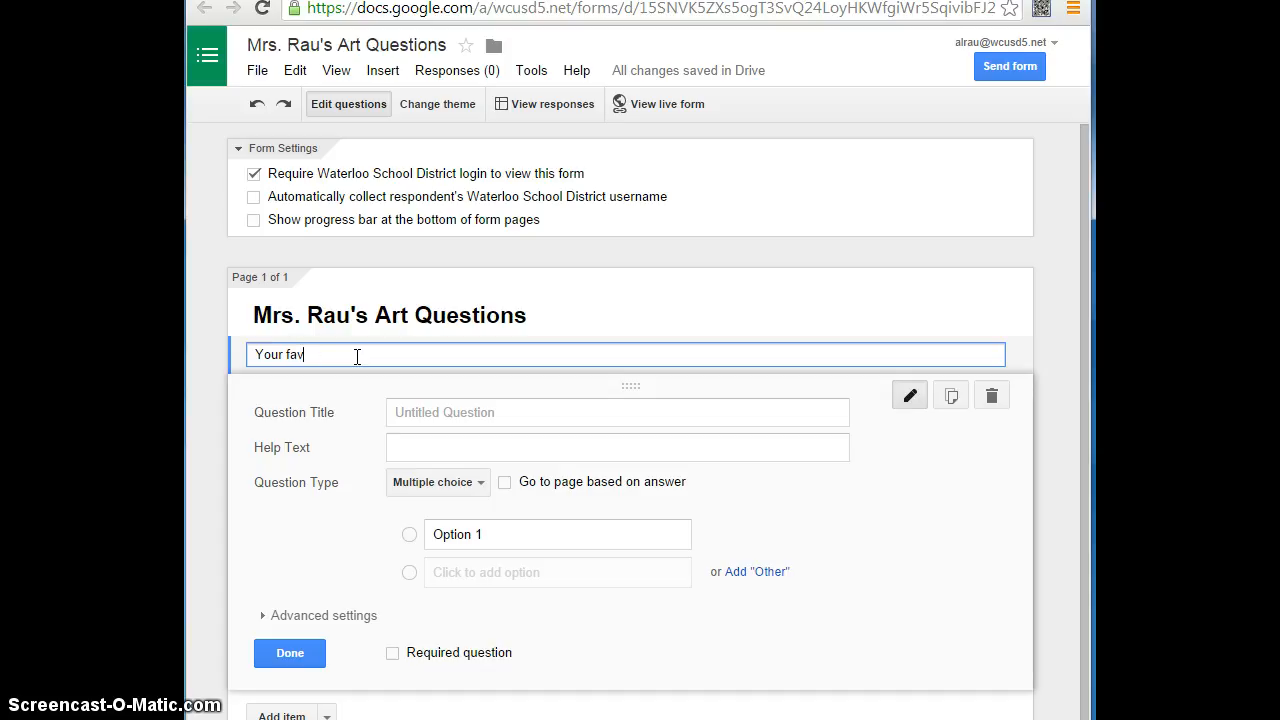
type("thoughts about 2d art")
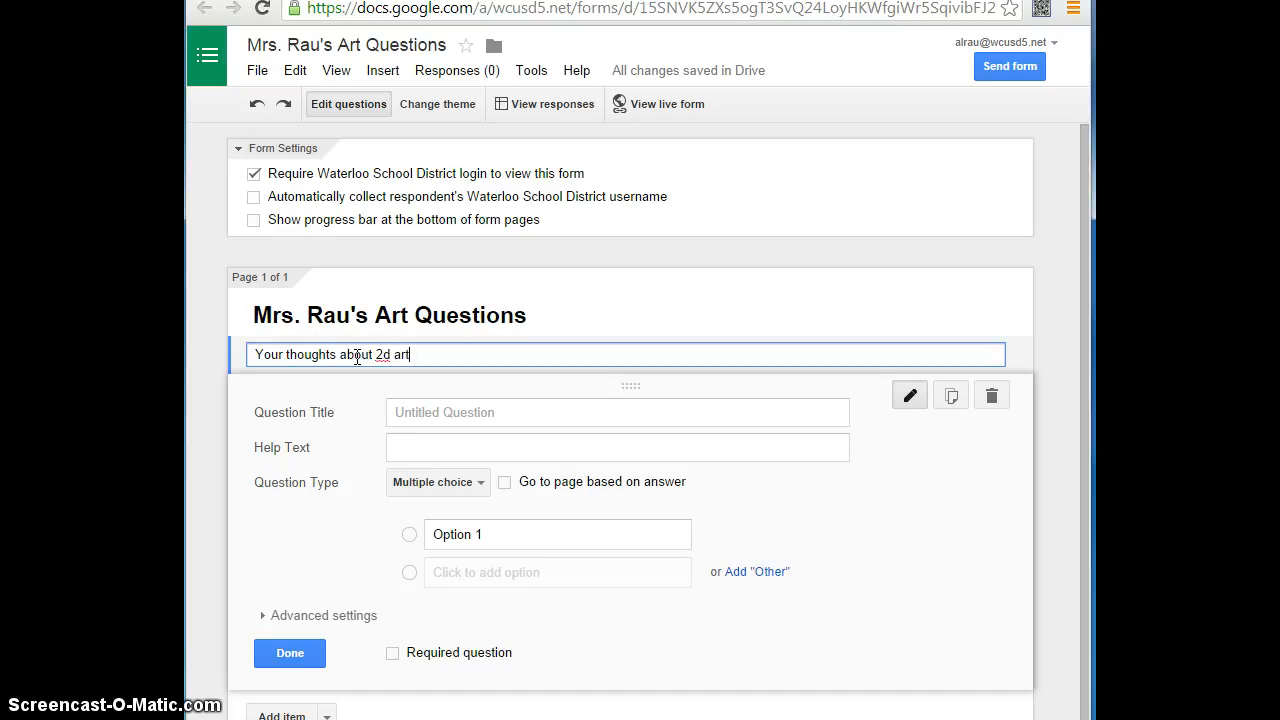
type(" first quarter")
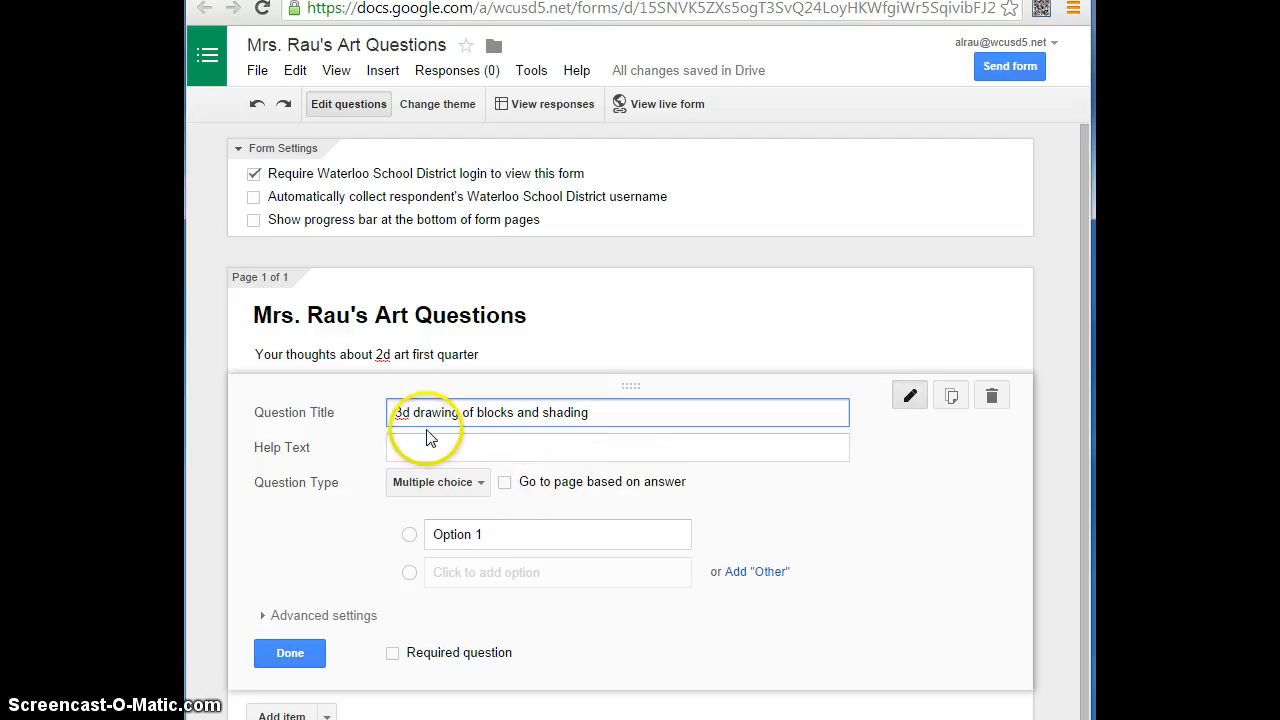
- Choose Multiple choice as the type of the blocks and shading question and set its first option to "difficult"
left_click(478, 486)
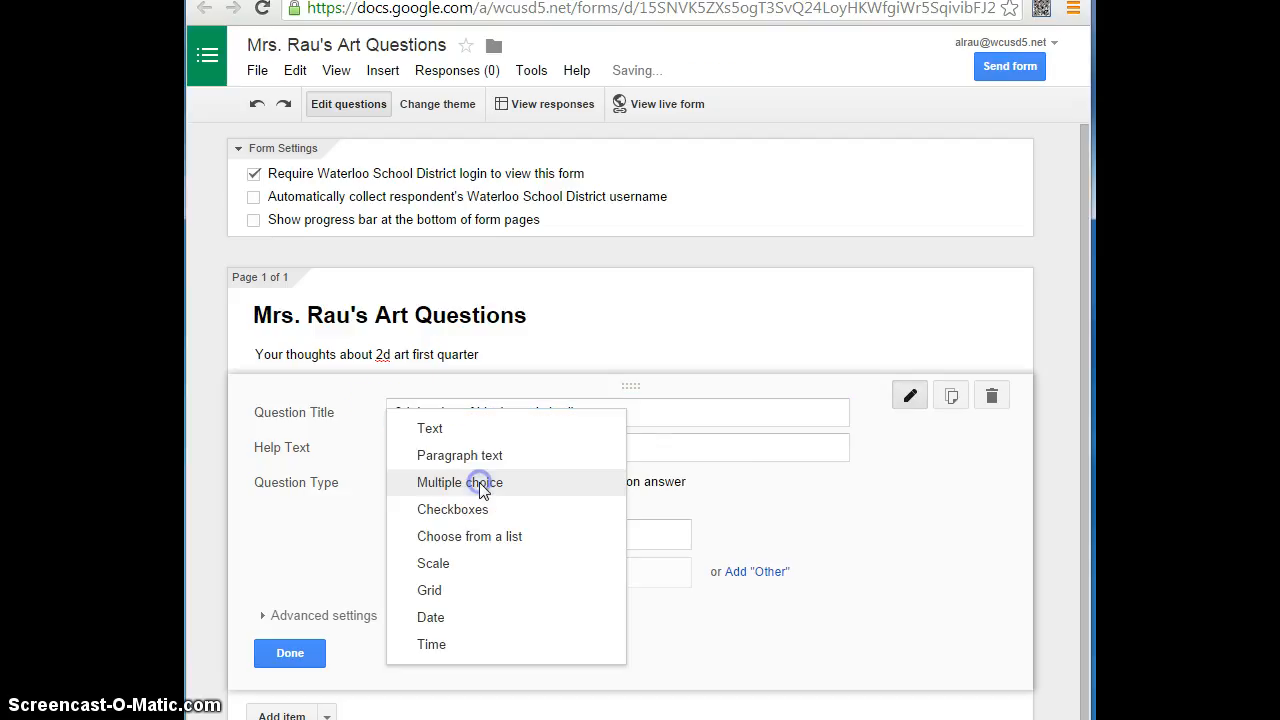
left_click(481, 485)
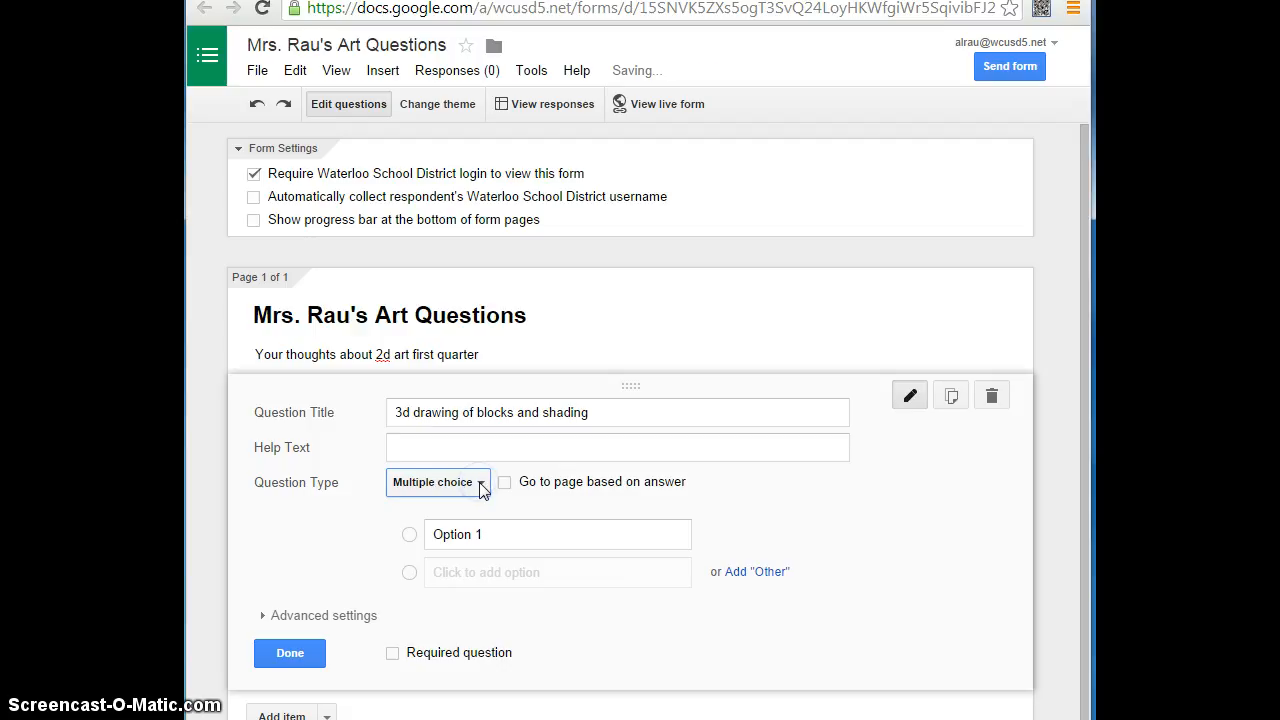
left_click(487, 535)
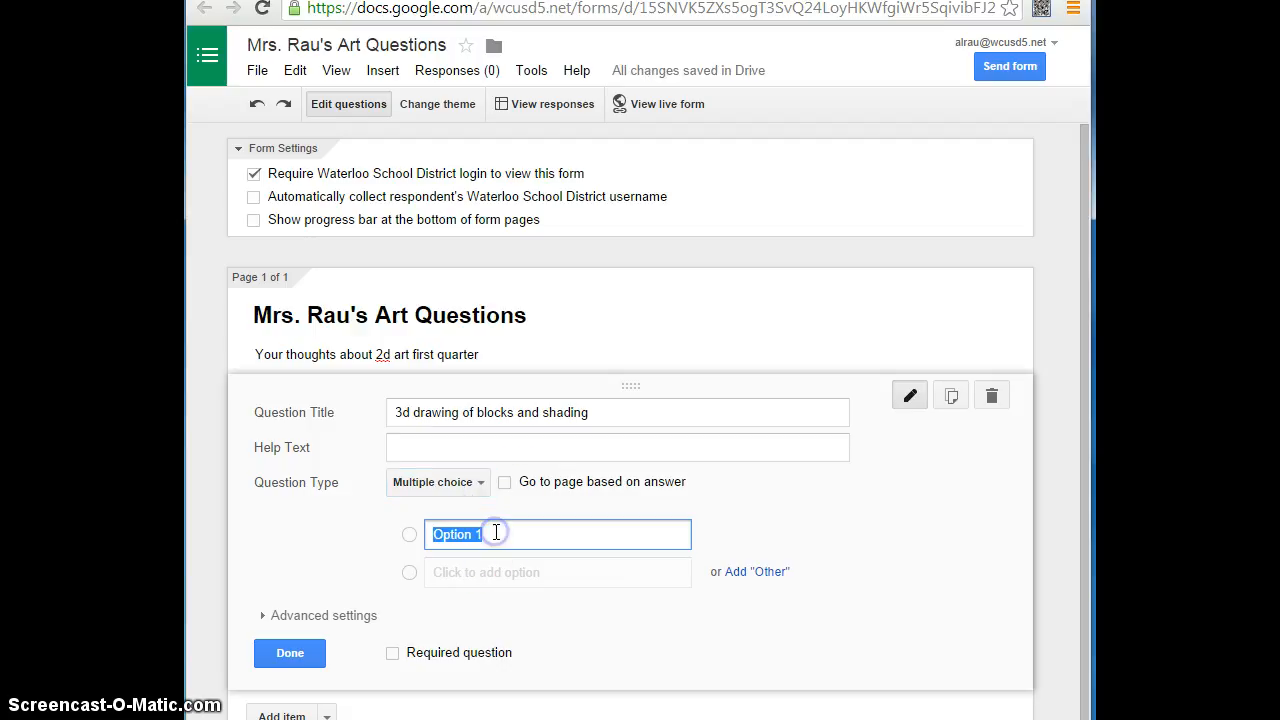
key("BackSpace")
type("difficult")
- Add a second answer option "easy" and a third answer option "too easy" to the question
left_click(488, 574)
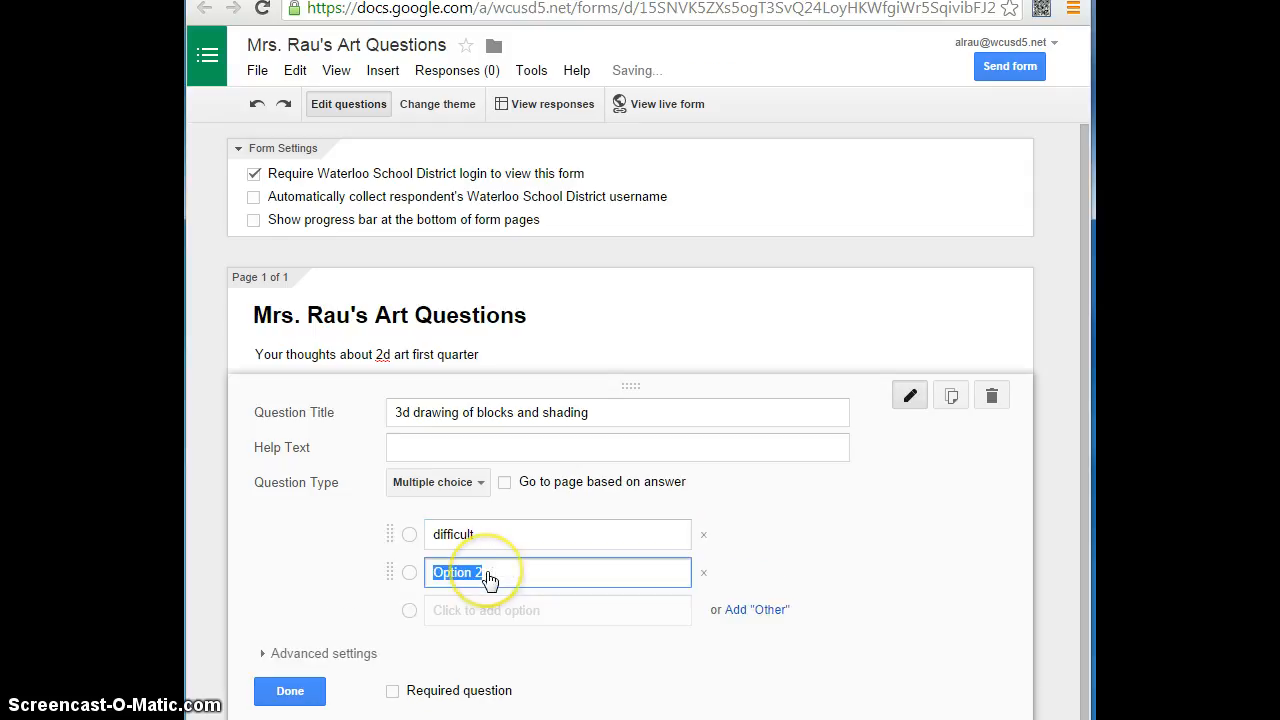
key("BackSpace")
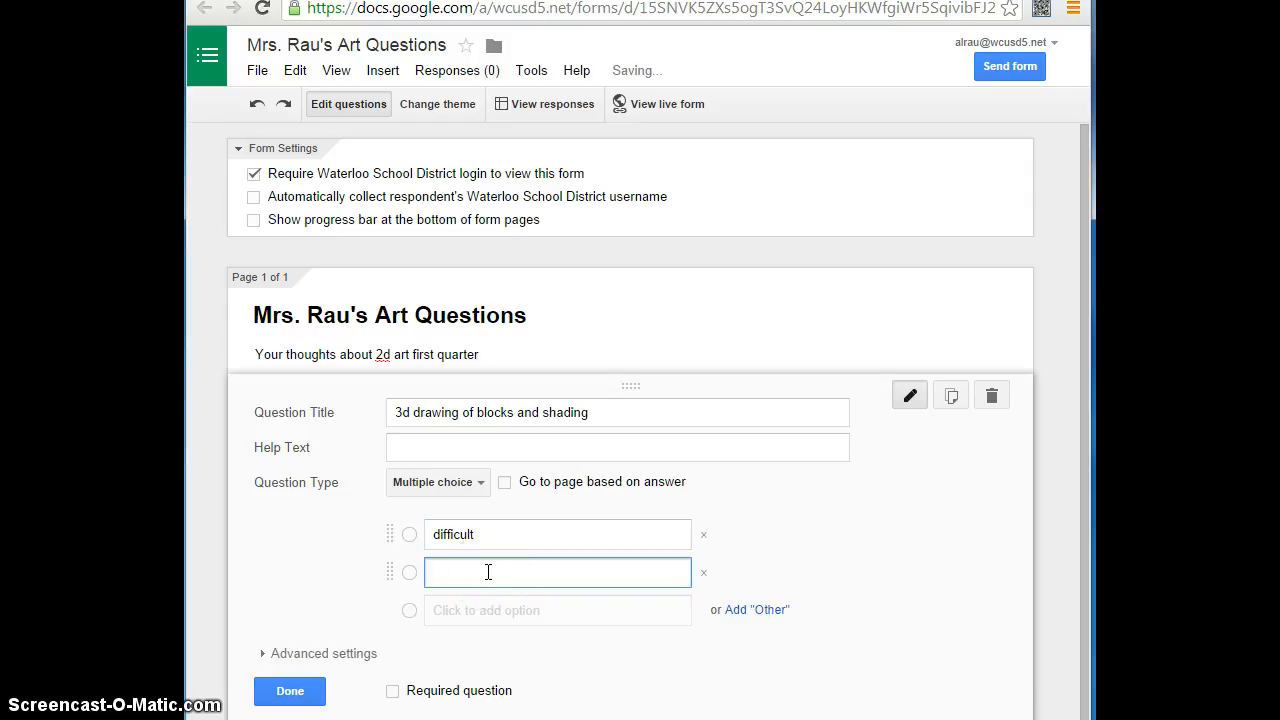
type("easy")
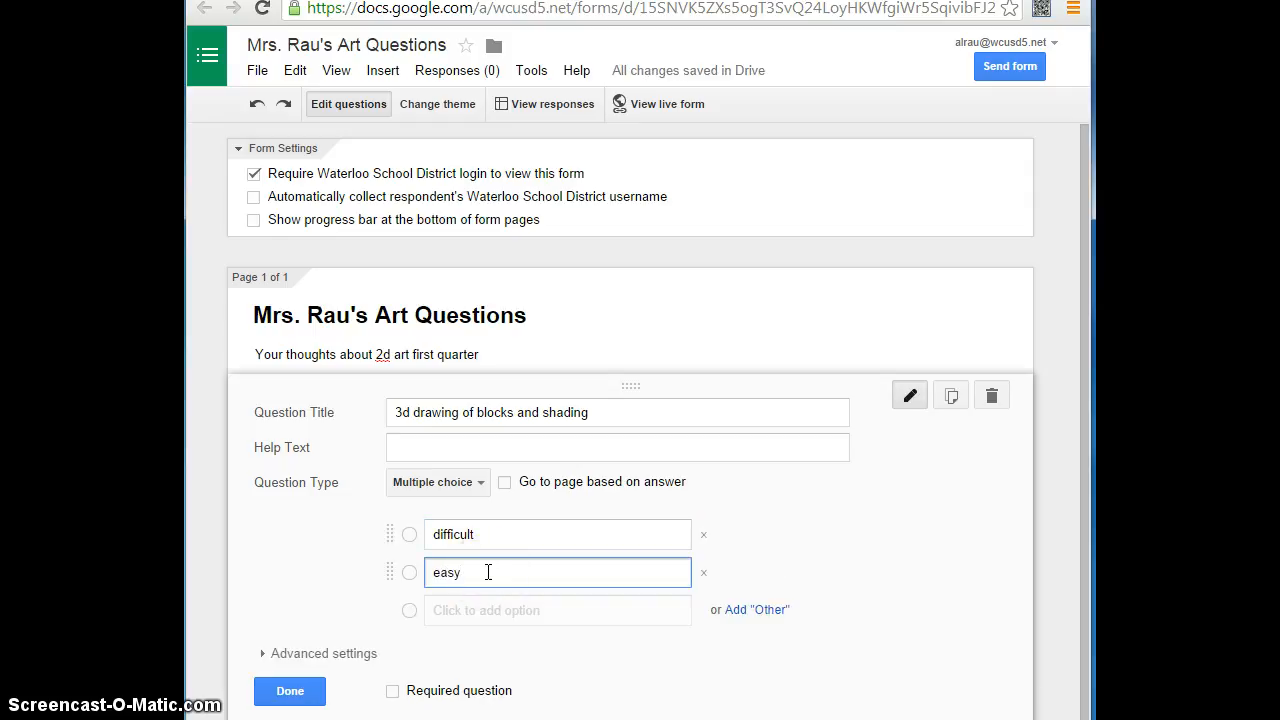
left_click(489, 610)
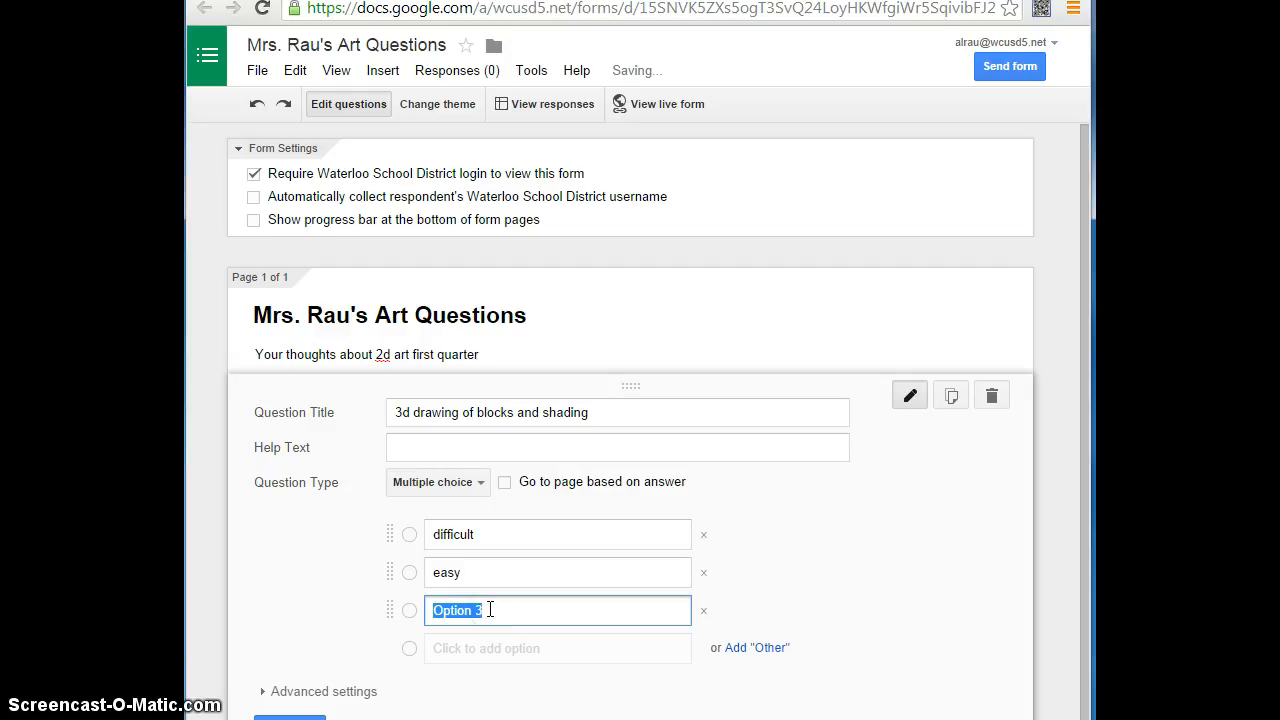
key("BackSpace")
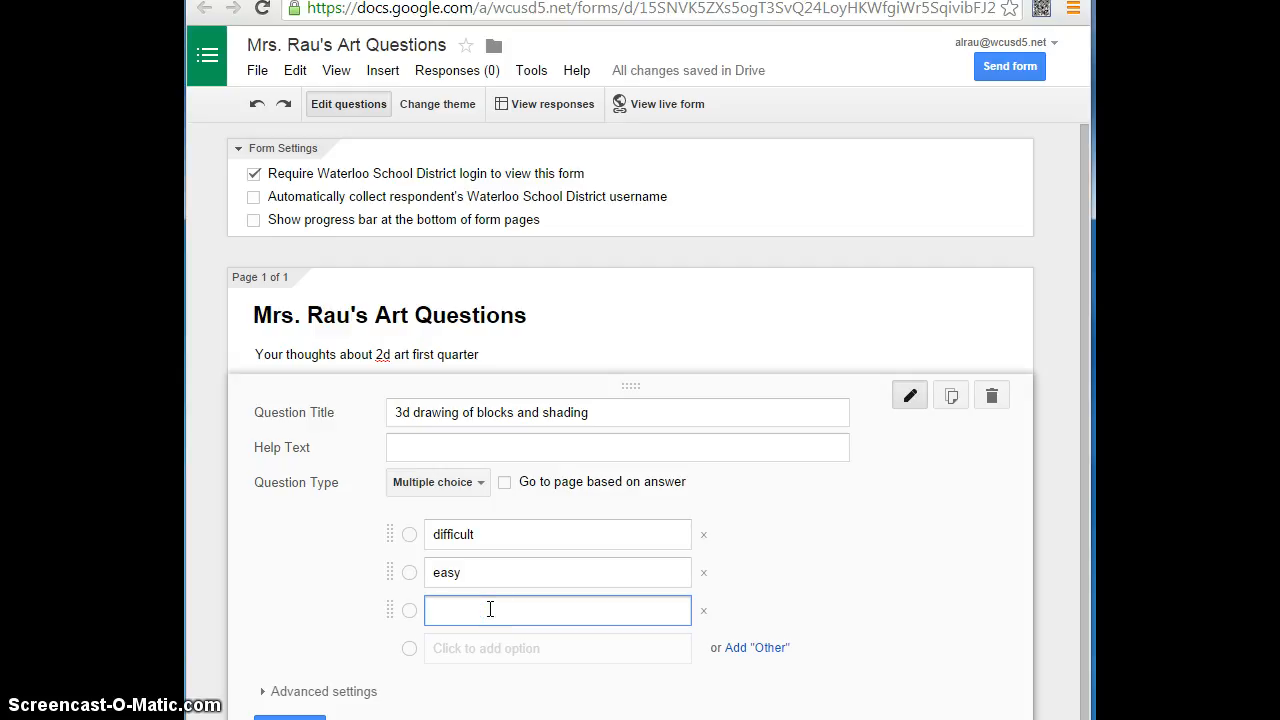
type("too easy")
- Change the second answer option to "ok, just right"
double_click(467, 572)
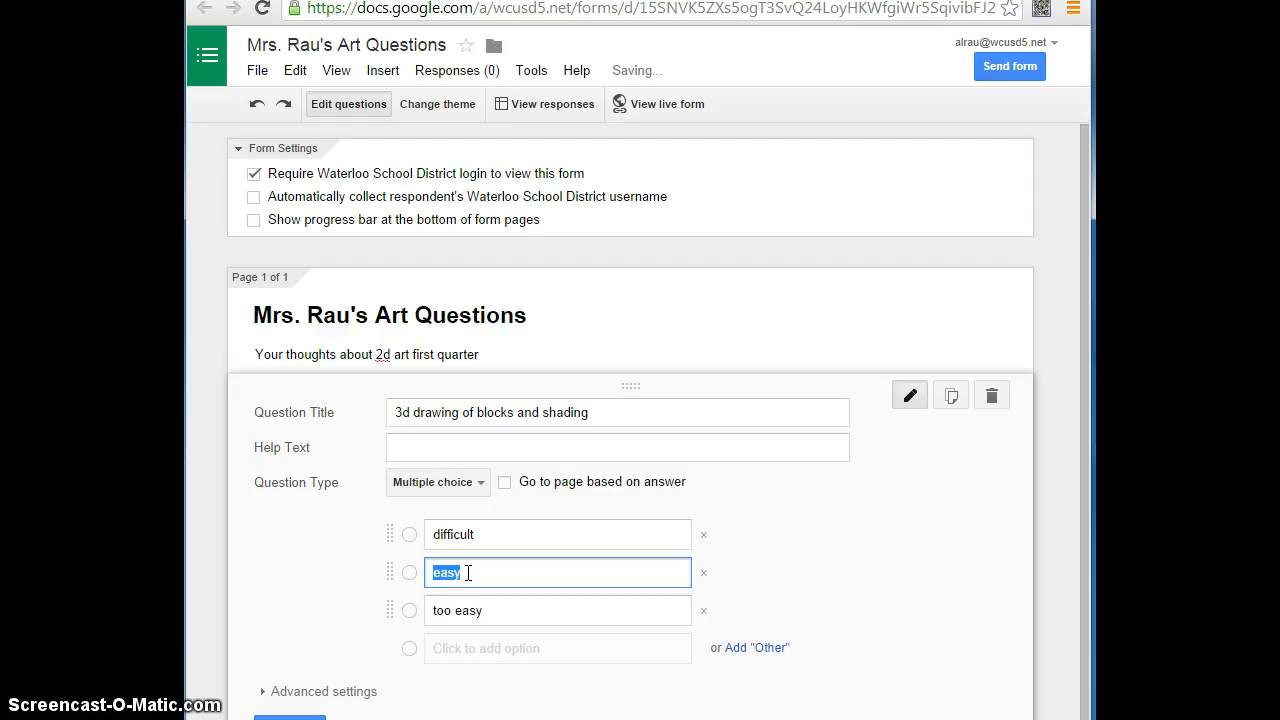
key("BackSpace")
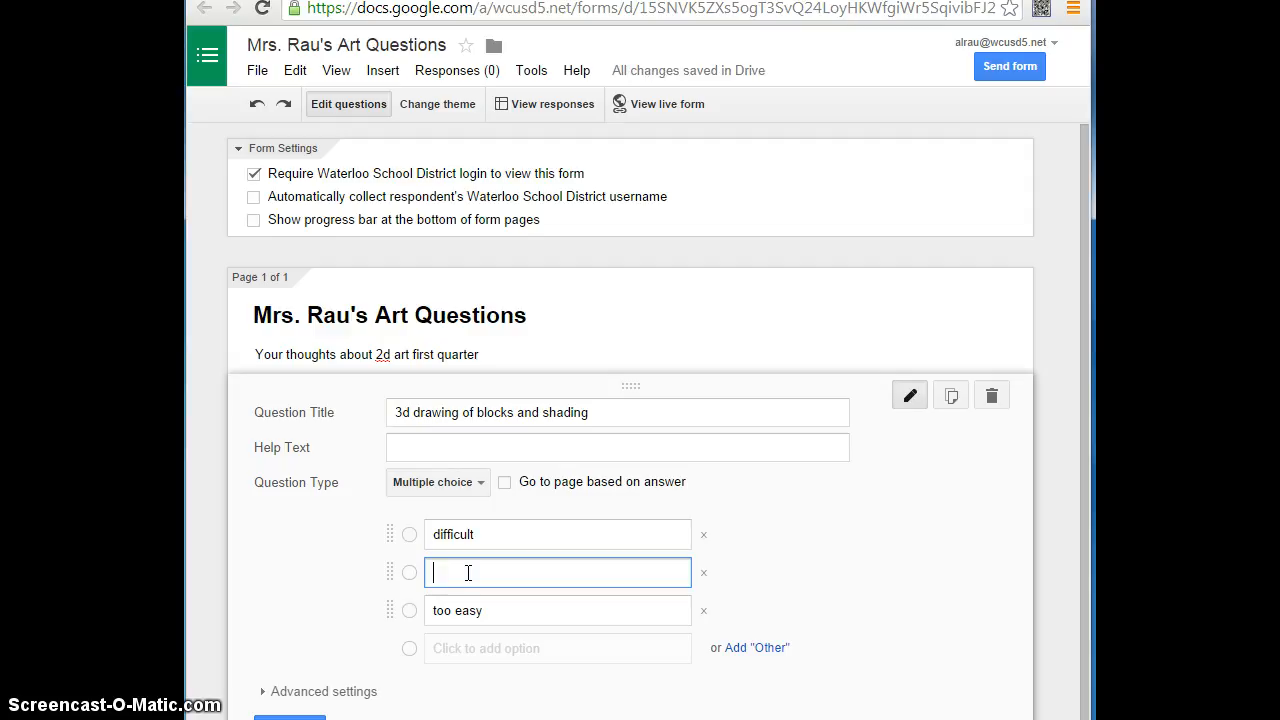
type("ok, just right")
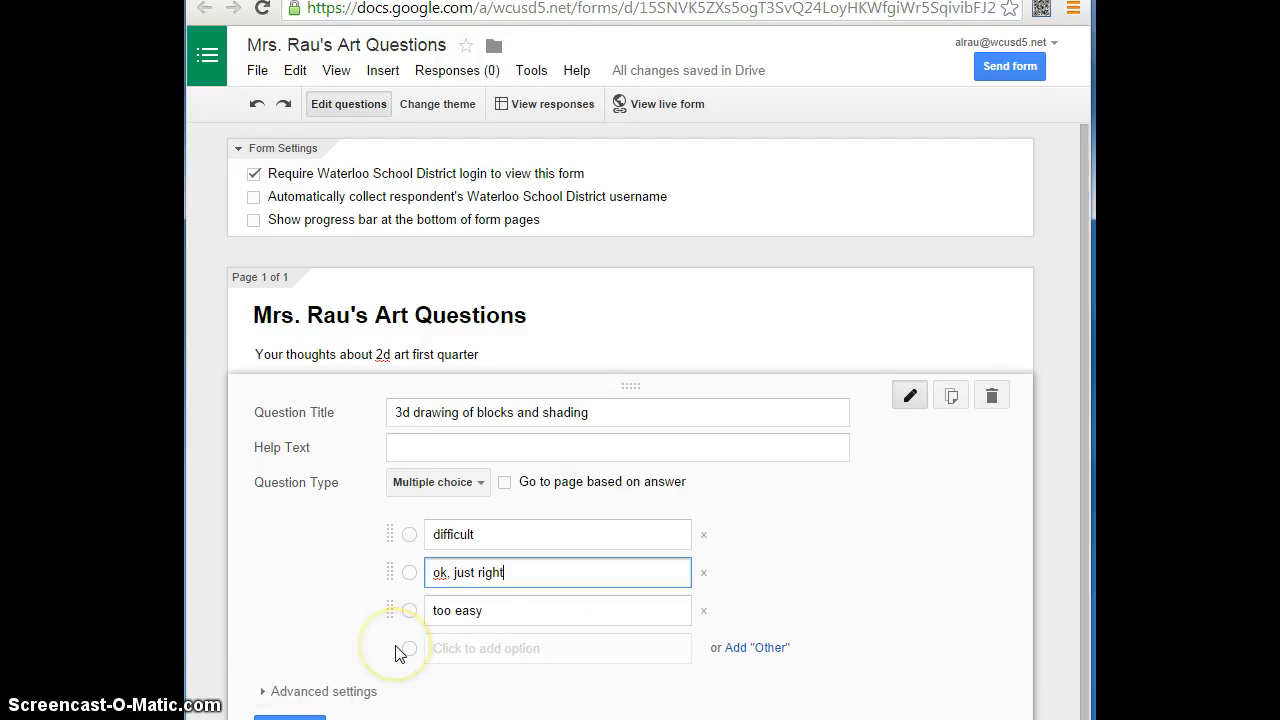
- Add a second question to the form and title it "Perspective drawing"
scroll(395, 651, "down", 1)
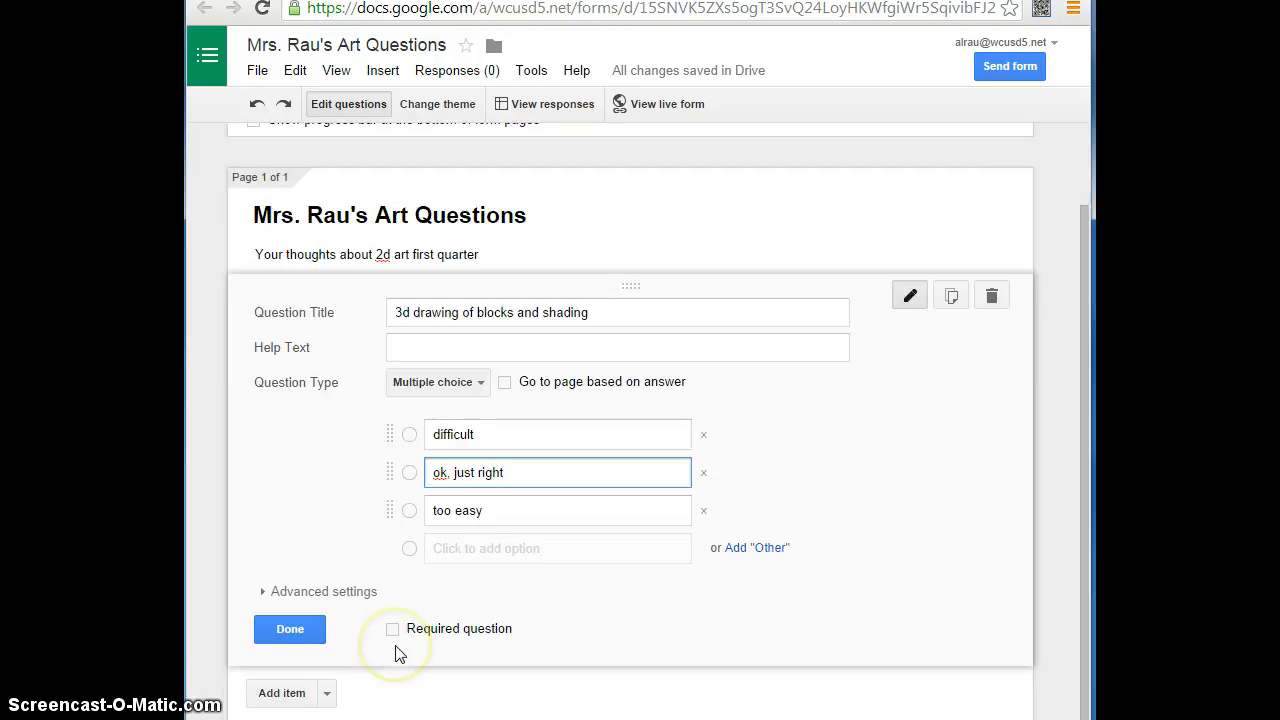
scroll(300, 636, "down", 1)
left_click(290, 620)
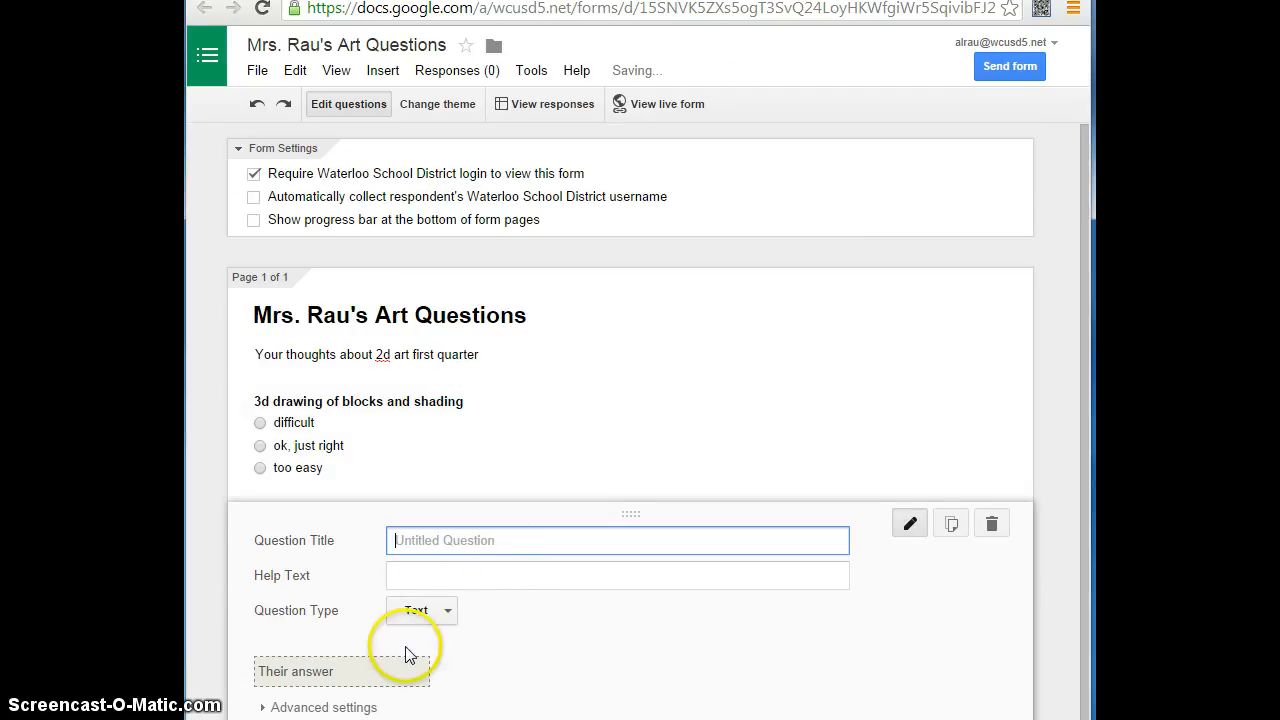
type("Perspective drawing")
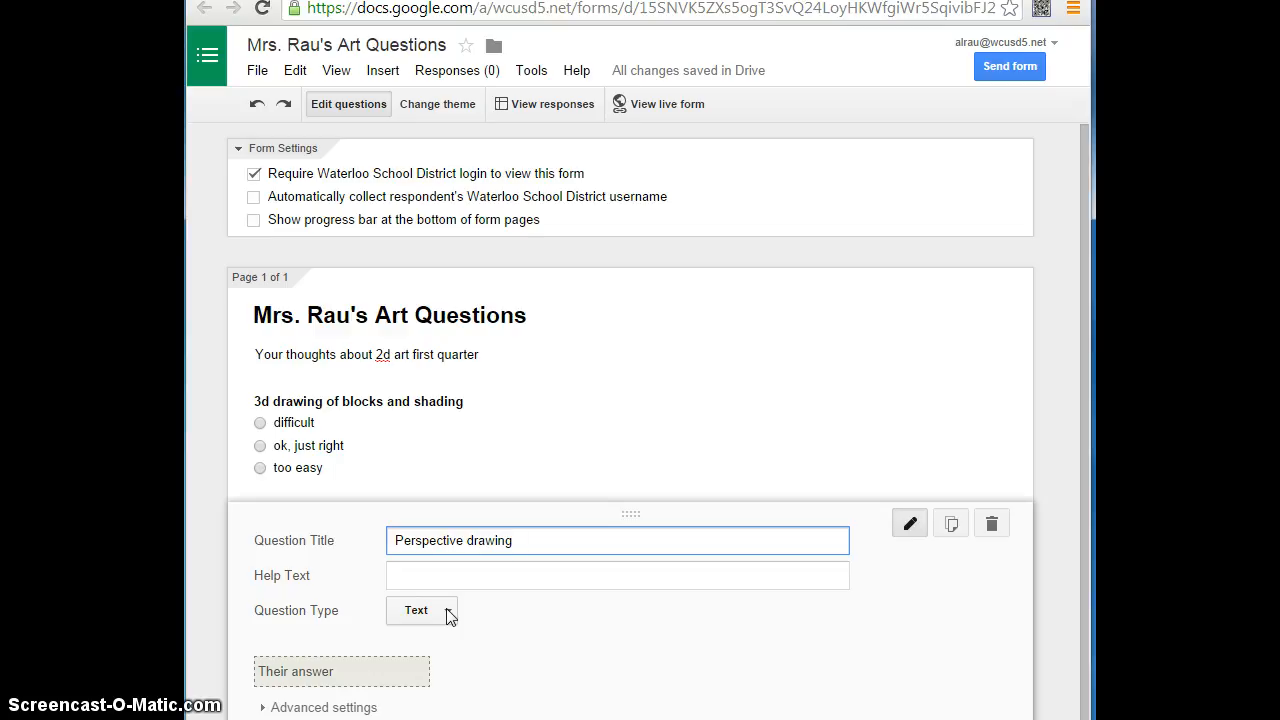
- Set the help text of the Perspective drawing question to "Where is perspective in your everyday life?"
left_click(448, 575)
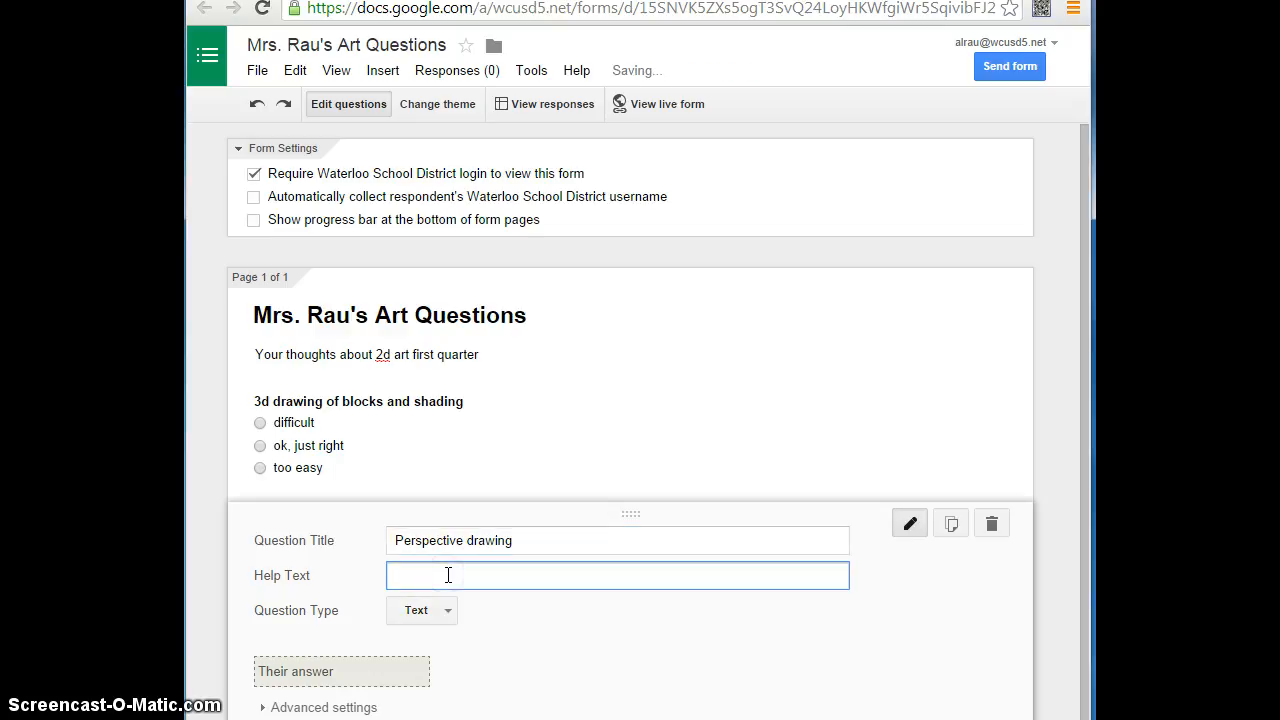
type("Was")
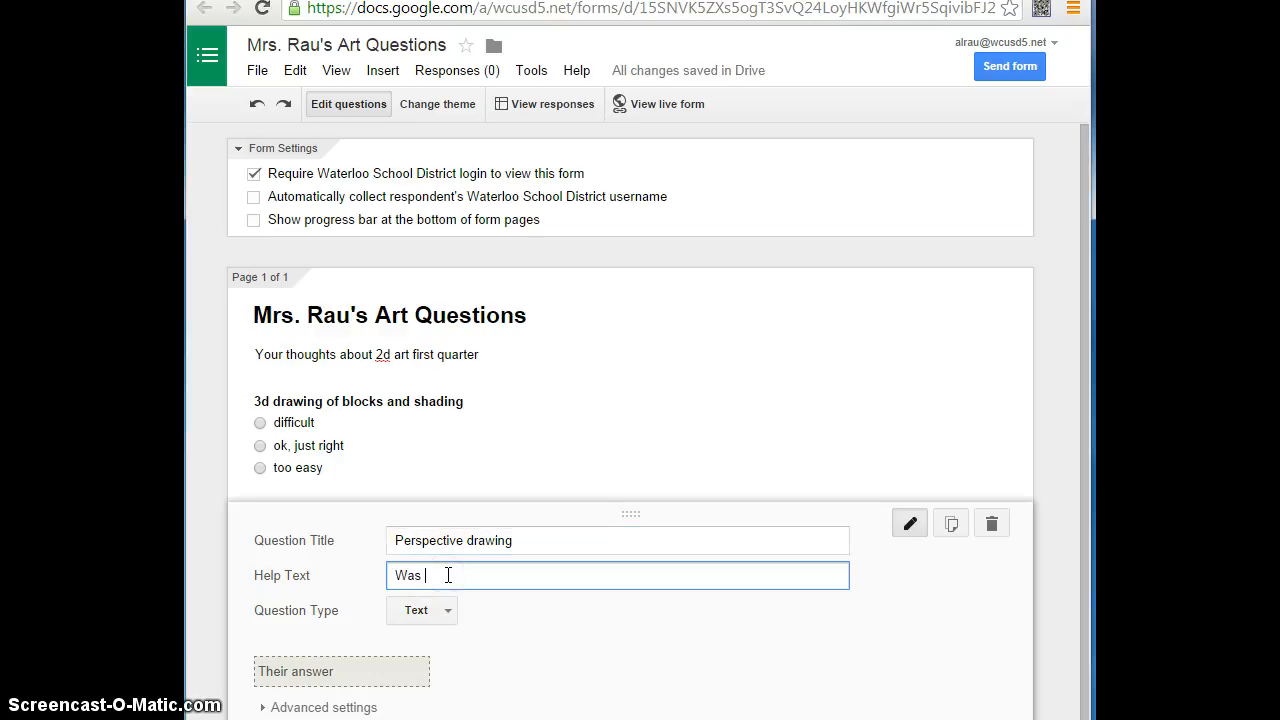
type(" perspe")
key("BackSpace")
key("BackSpace")
key("BackSpace")
key("BackSpace")
key("BackSpace")
key("BackSpace")
key("BackSpace")
key("BackSpace")
key("BackSpace")
type("here is perspective in your")
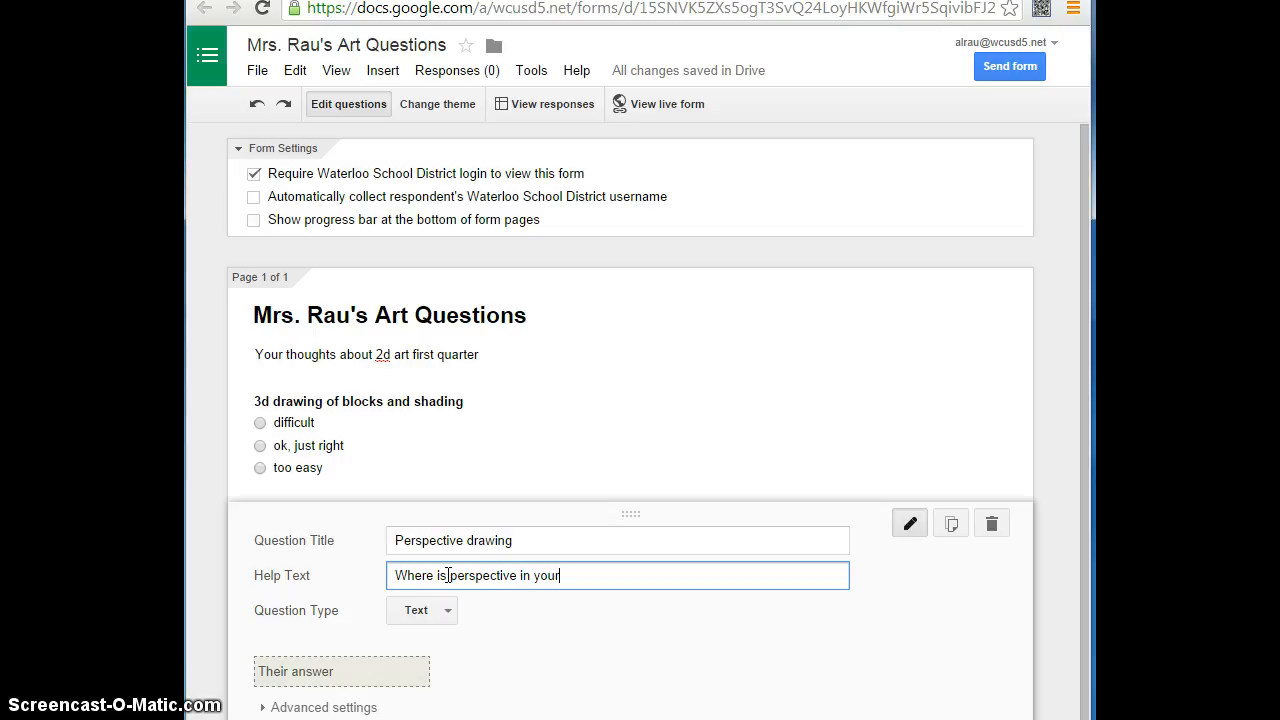
type(" everyday life?")
- Set the question type of the Perspective drawing question to Paragraph text
left_click(455, 618)
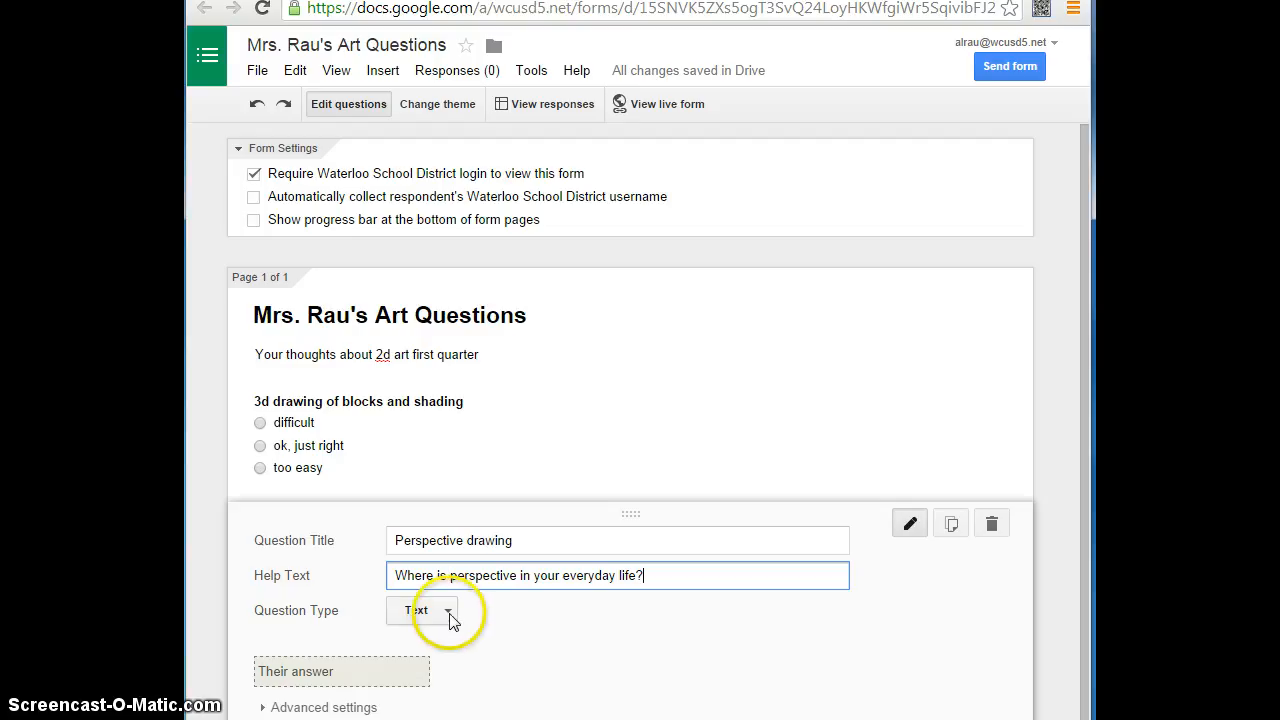
scroll(660, 629, "down", 2)
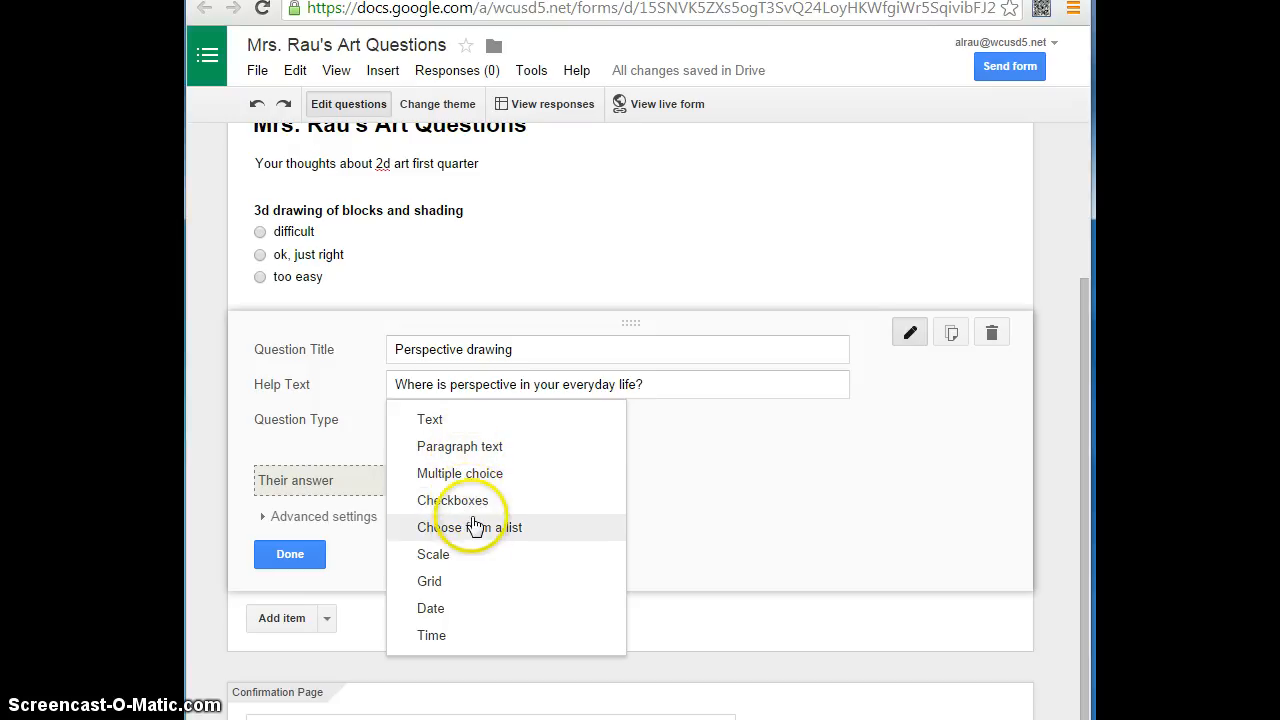
left_click(485, 455)
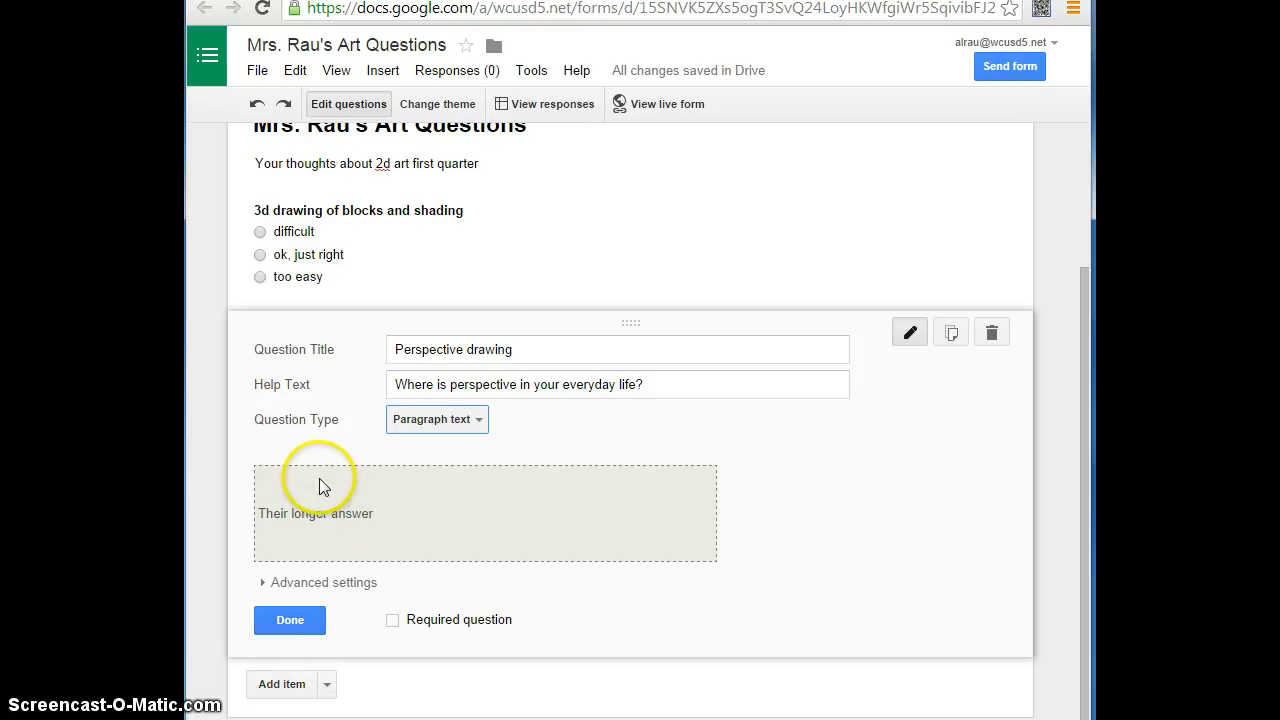
- Add a third question to the form titled "String art", leaving its help text empty
left_click(284, 684)
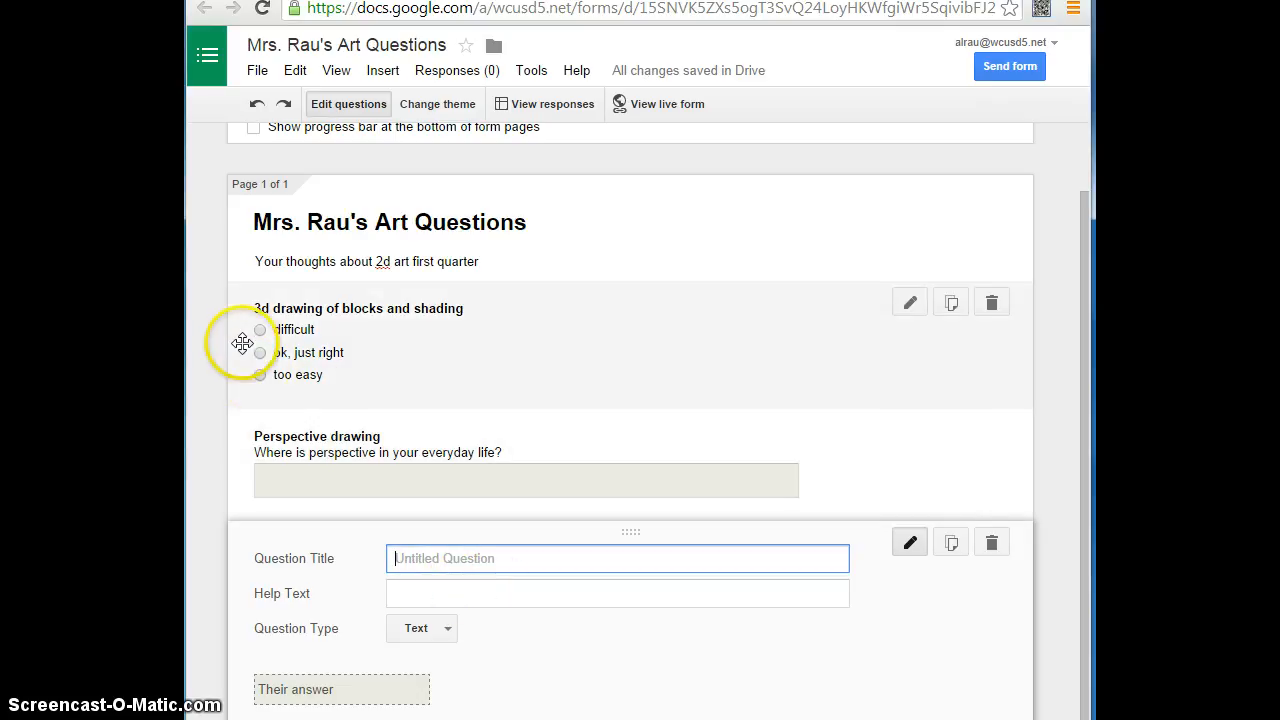
scroll(500, 600, "down", 1)
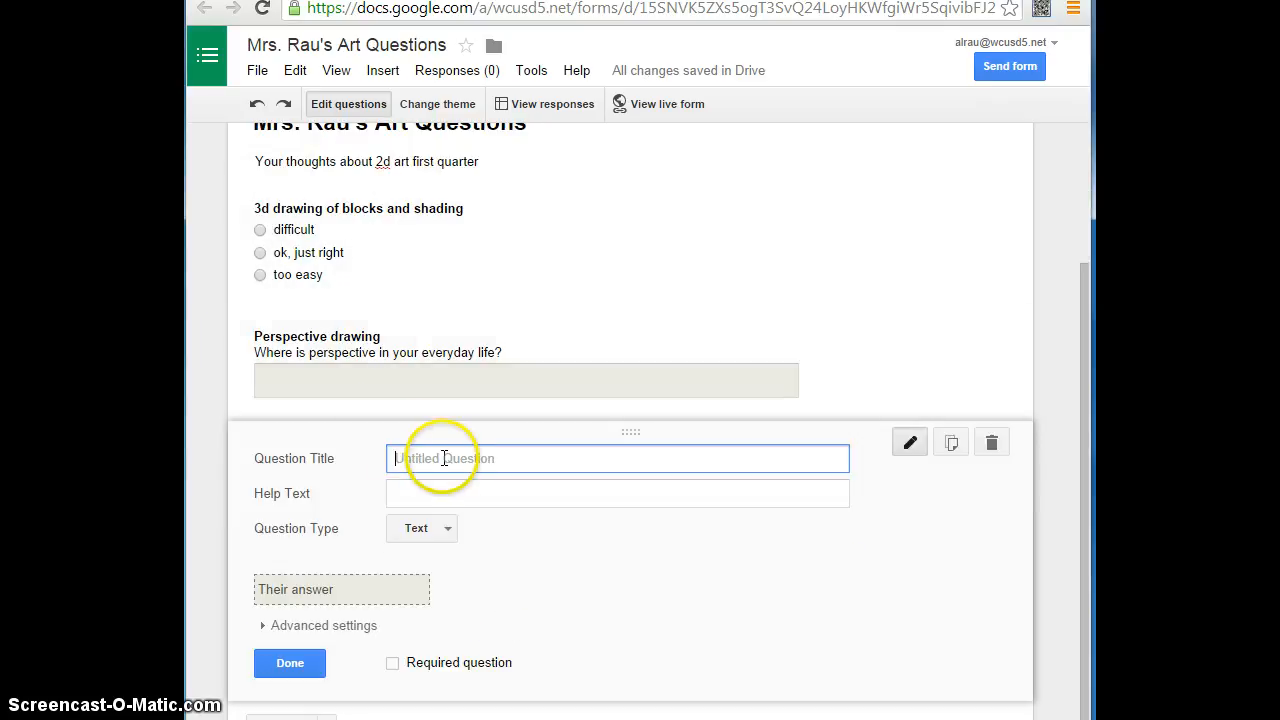
type("String art")
key("Tab")
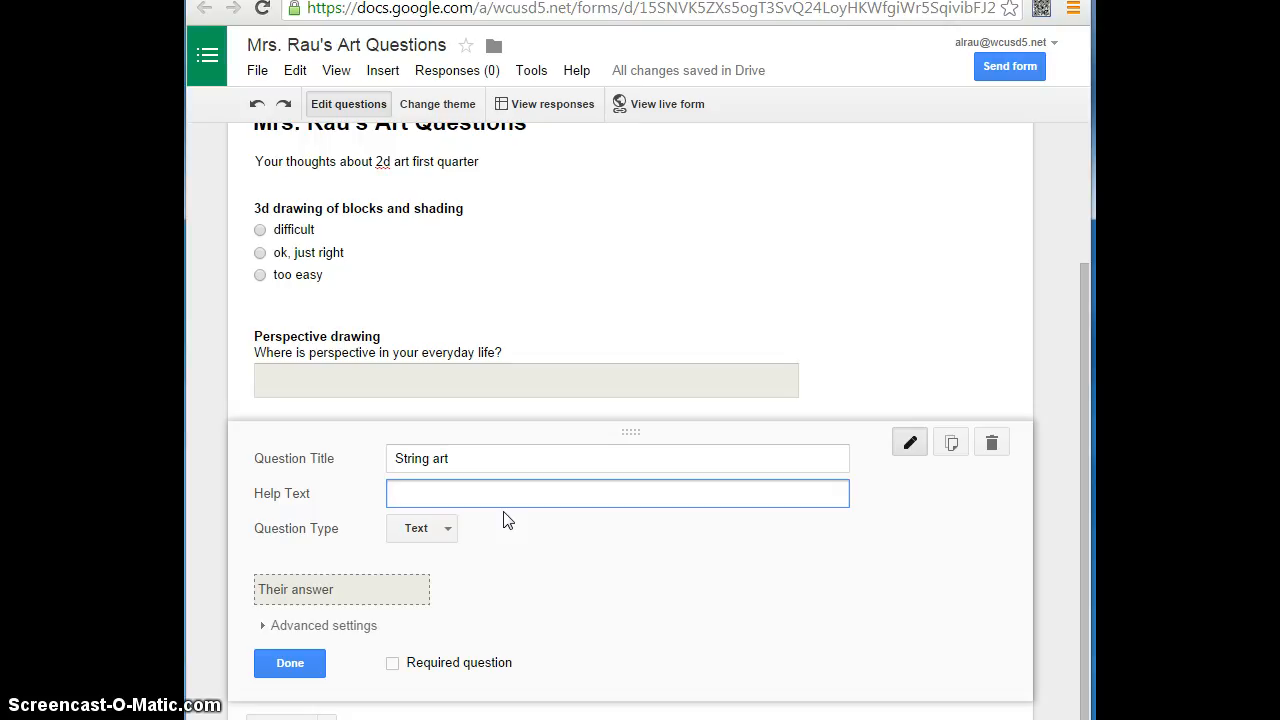
- Make the String art question a Checkboxes question with options "Have more colors of string", "More colors of background", "More practice" and "More time to work"
left_click(444, 528)
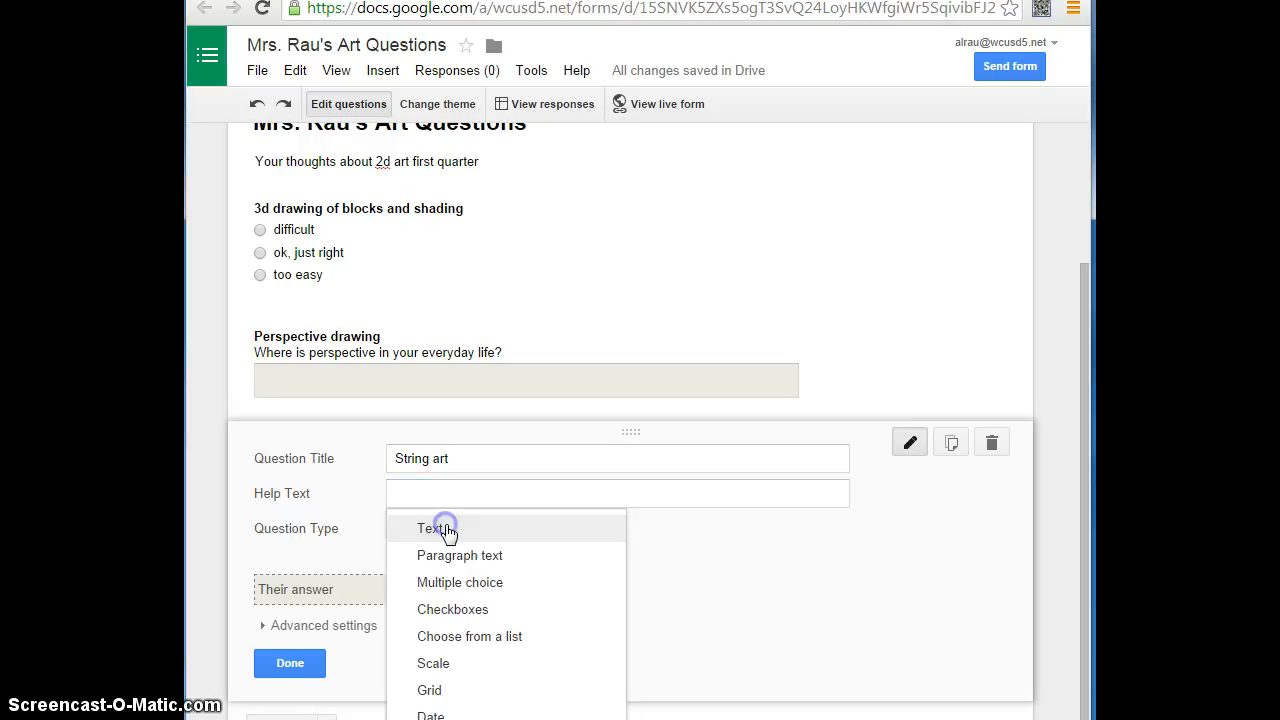
left_click(479, 616)
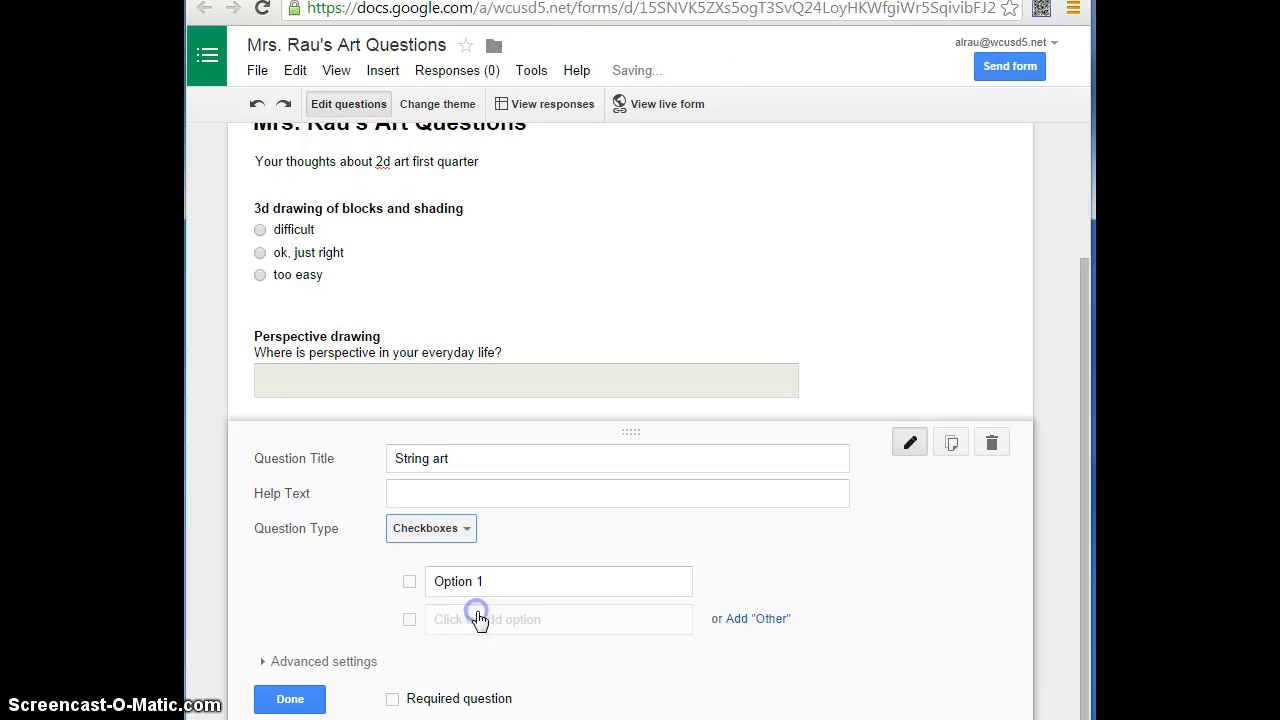
left_click(495, 578)
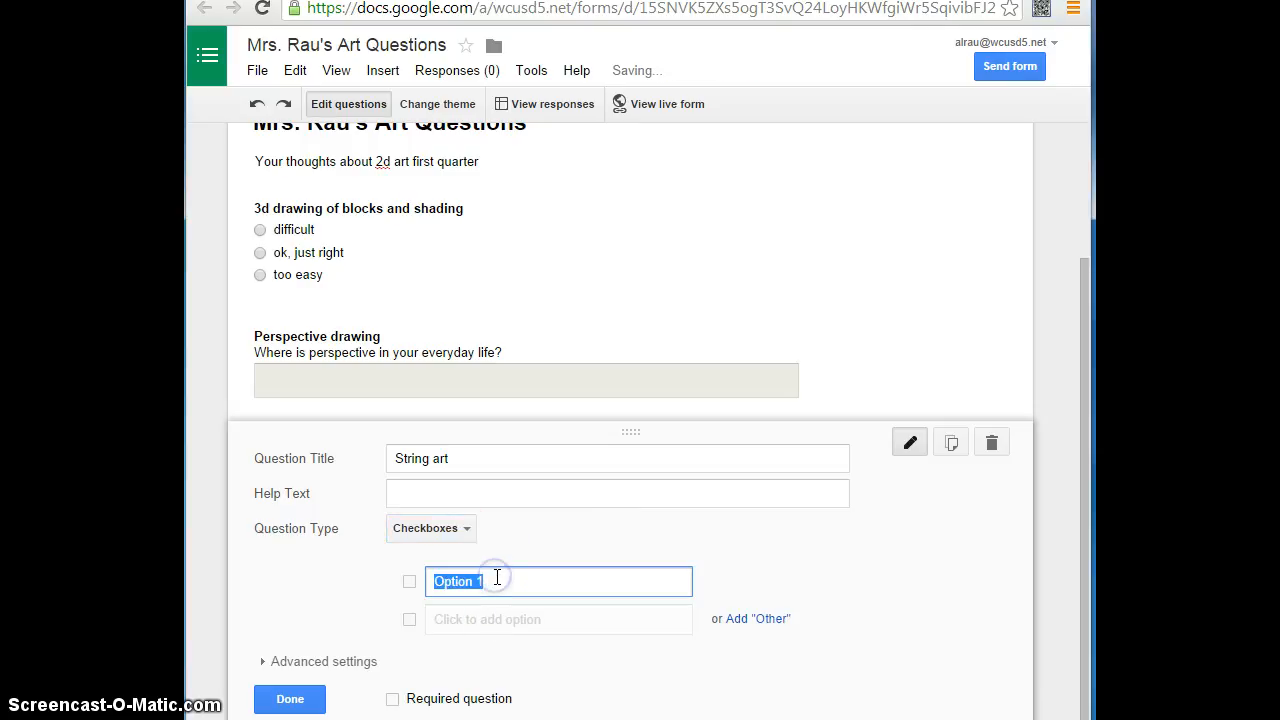
key("BackSpace")
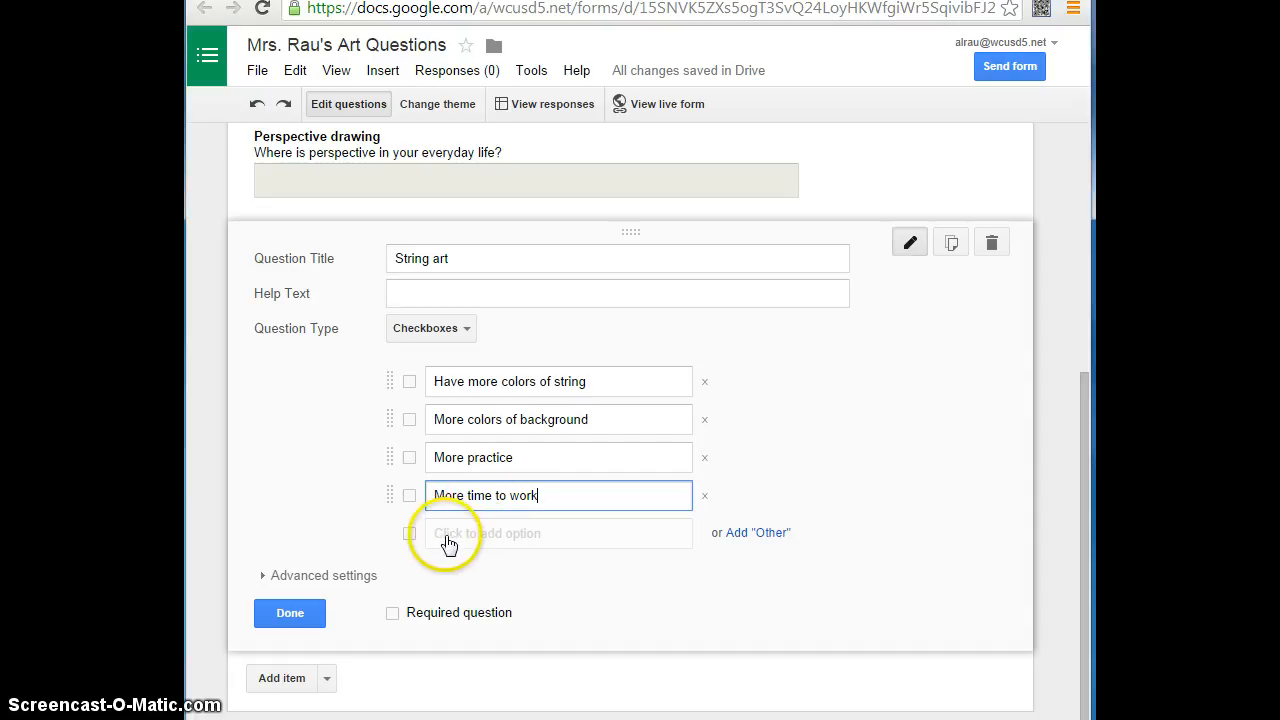
- Mark both the String art question and the Perspective drawing question as required
left_click(393, 613)
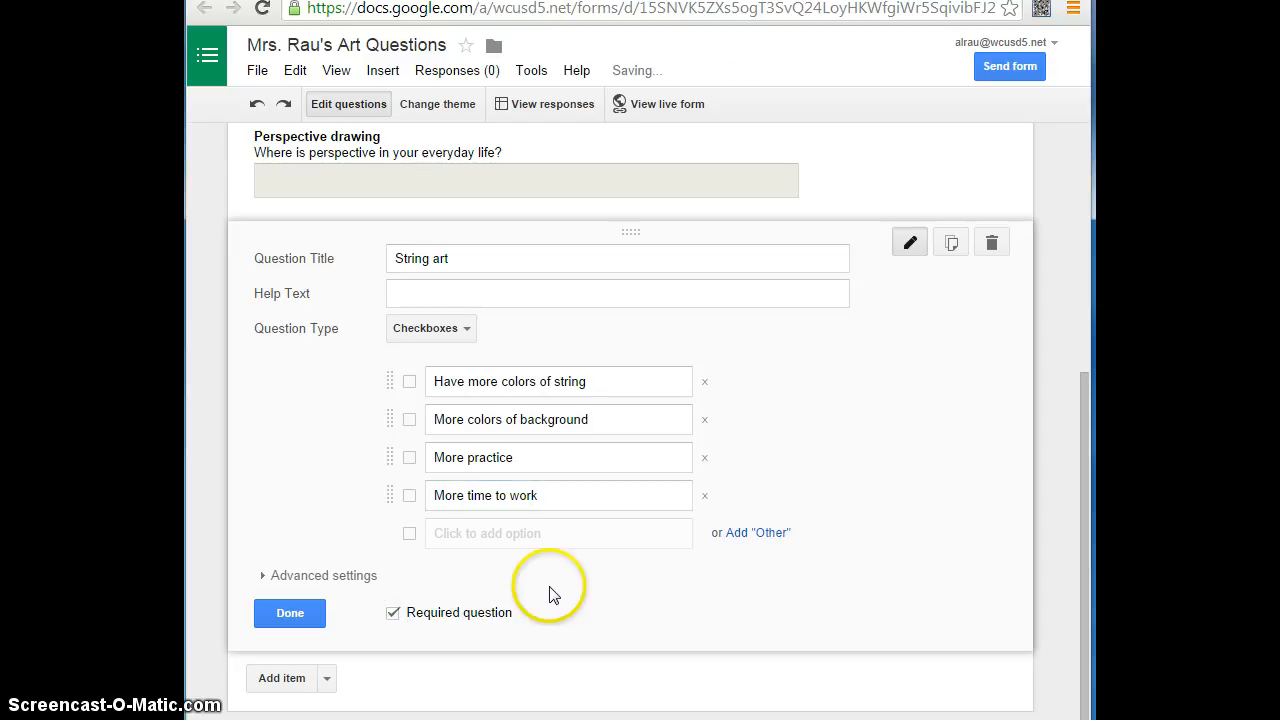
scroll(560, 580, "up", 3)
scroll(560, 572, "up", 1)
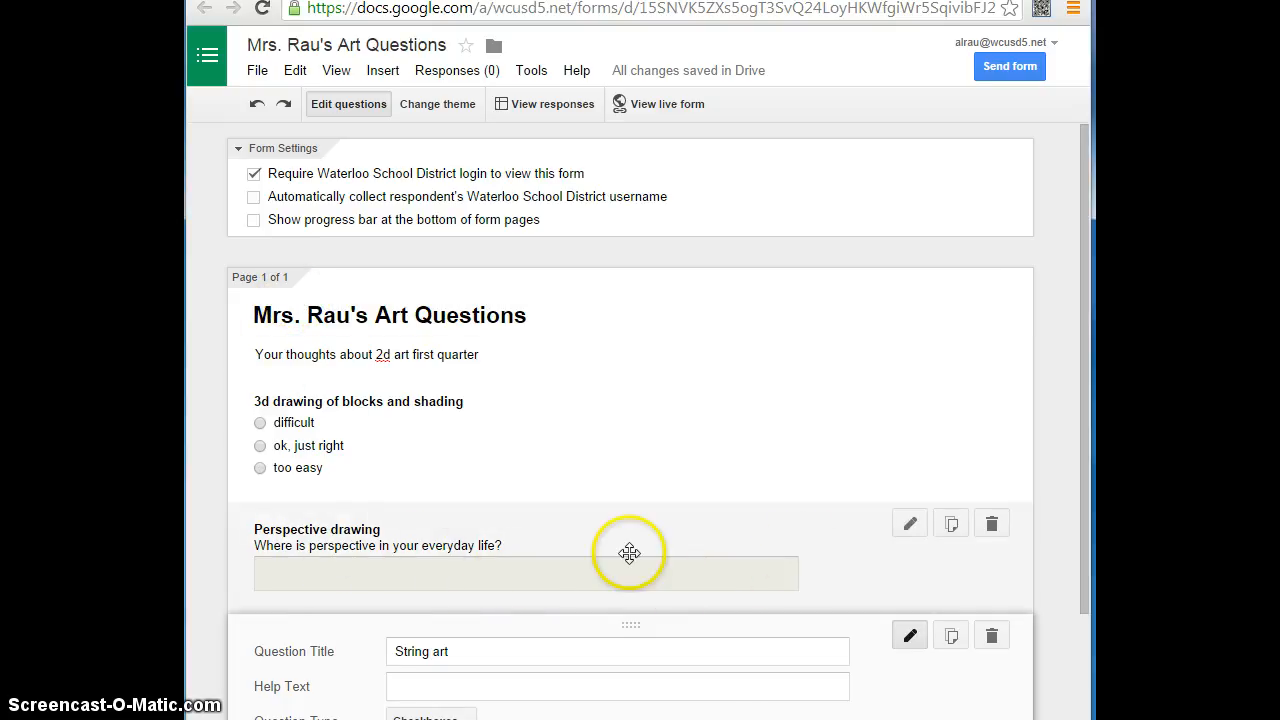
left_click(910, 526)
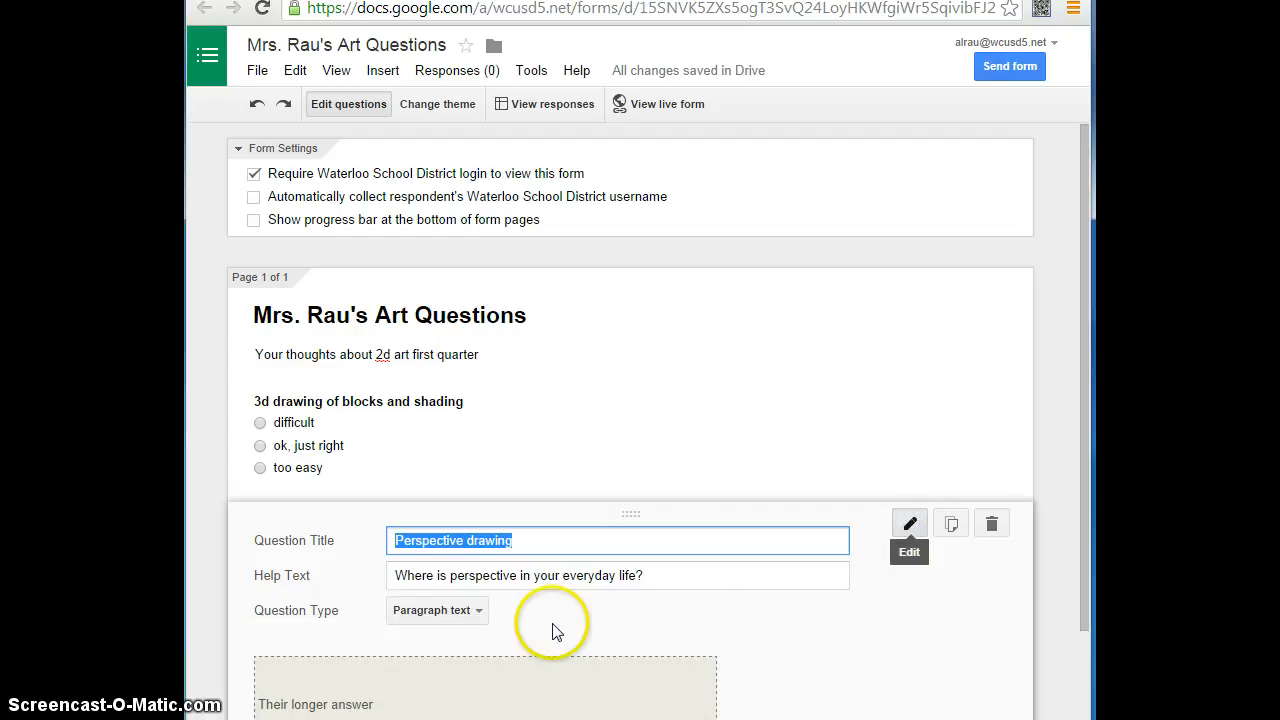
scroll(566, 631, "down", 2)
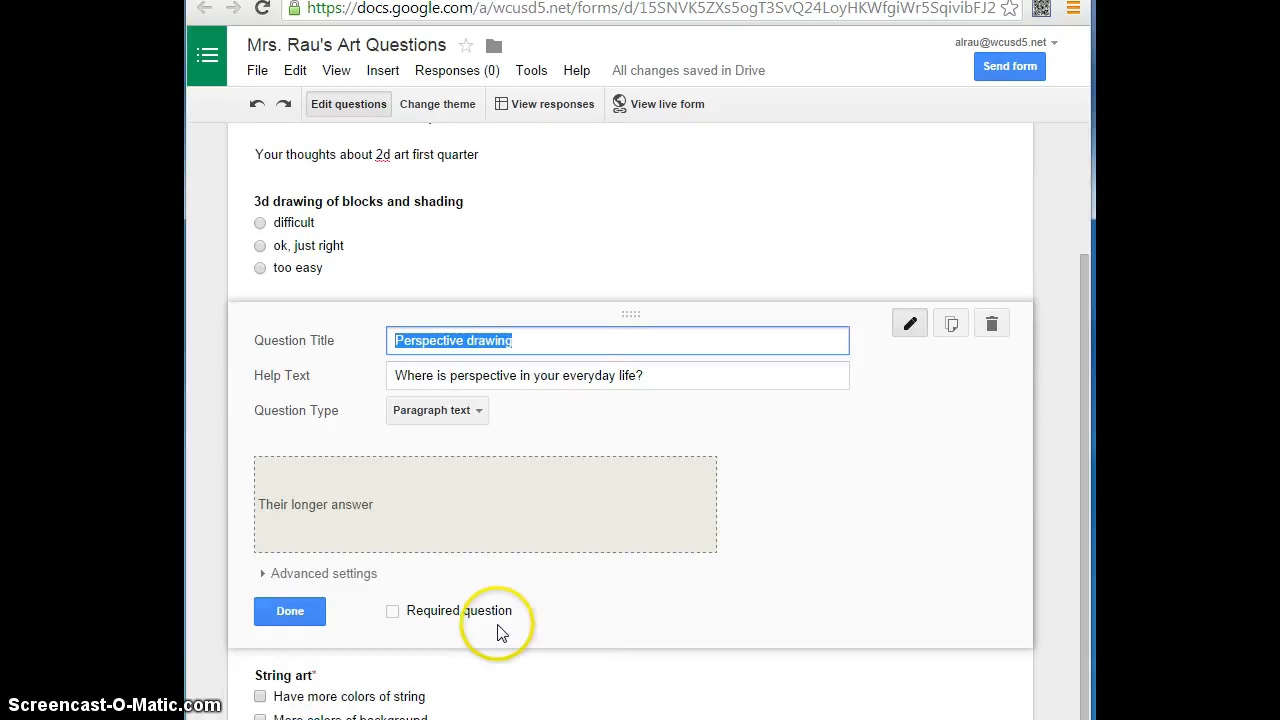
left_click(394, 611)
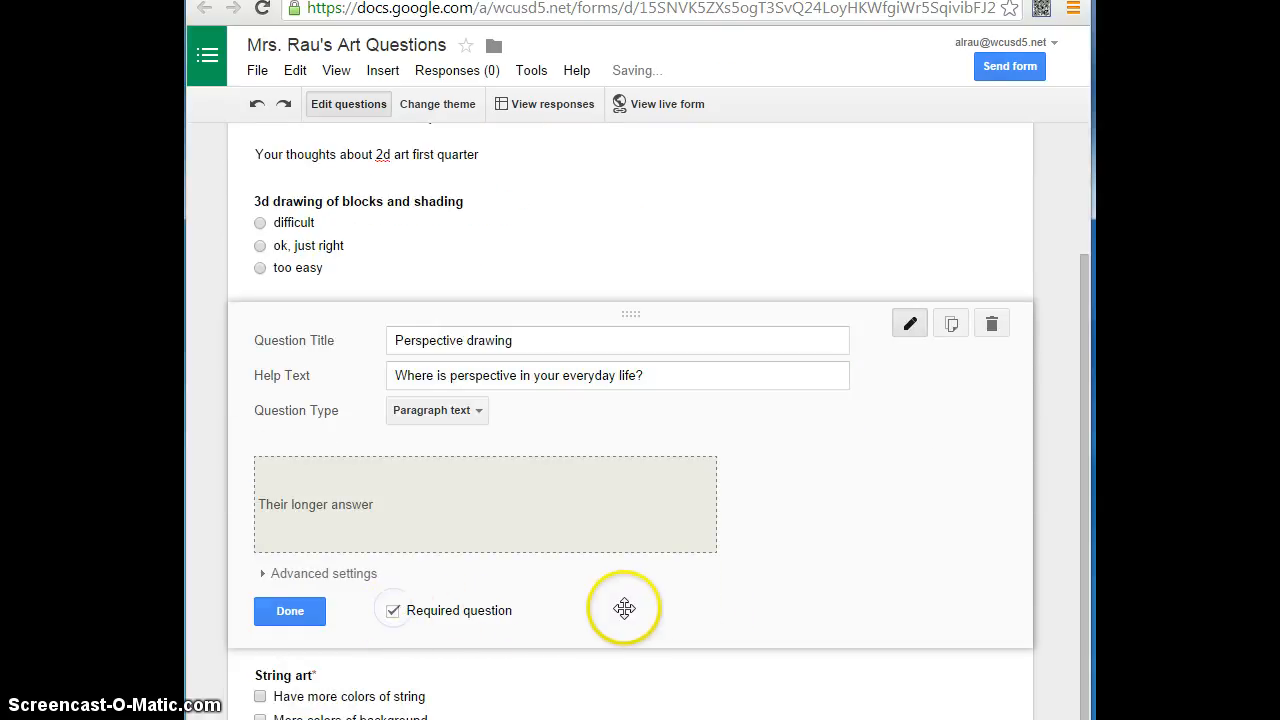
- Add a fourth question after String art and title it "Comics art"
scroll(646, 606, "down", 2)
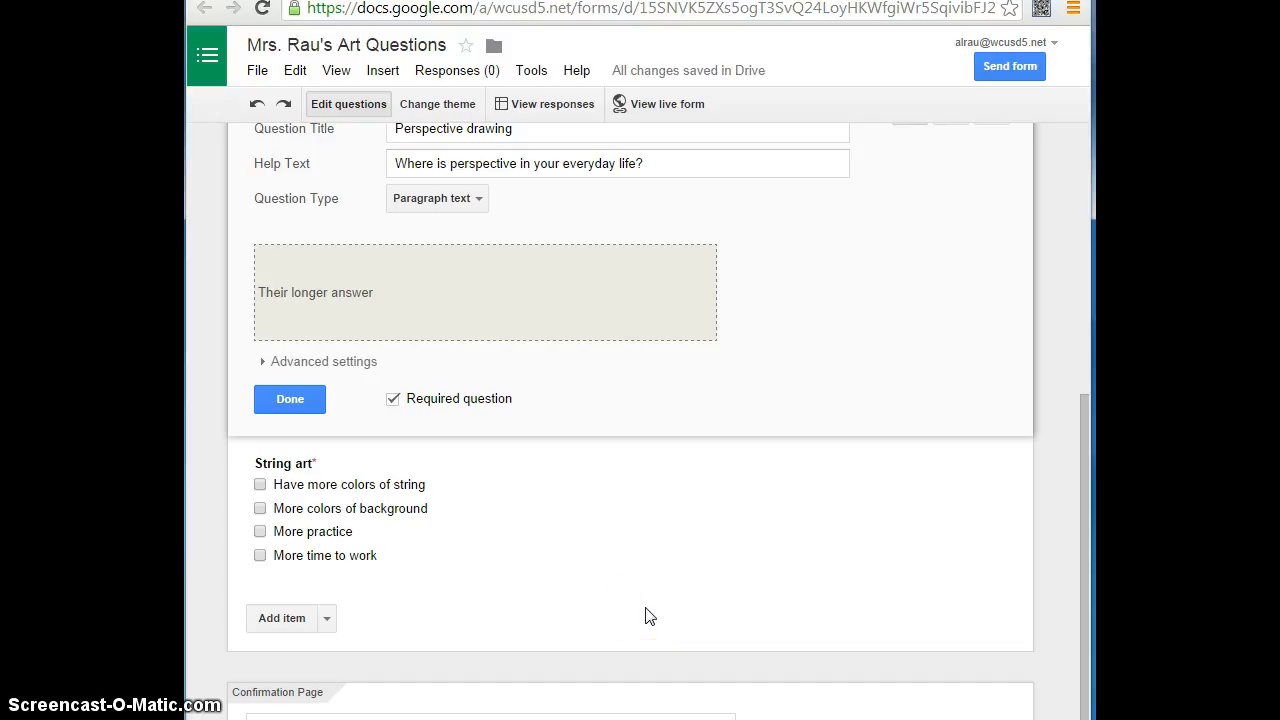
left_click(288, 619)
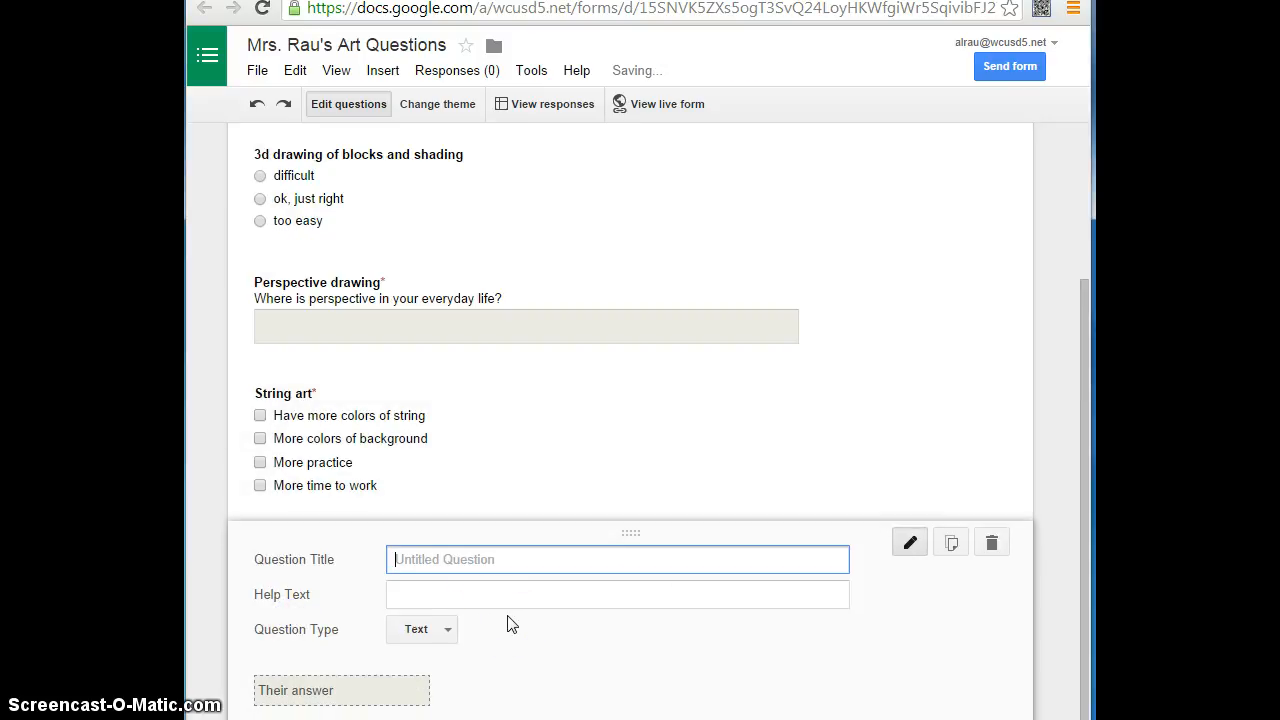
type("Comics art")
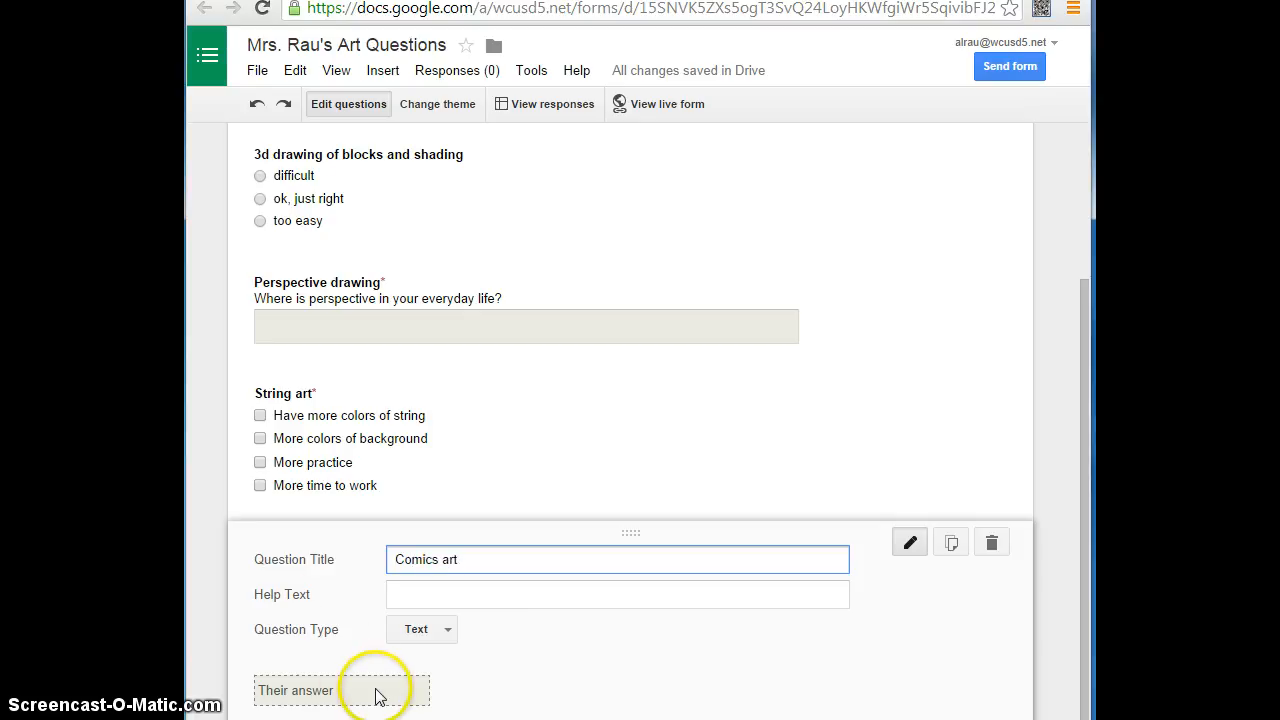
scroll(443, 643, "down", 1)
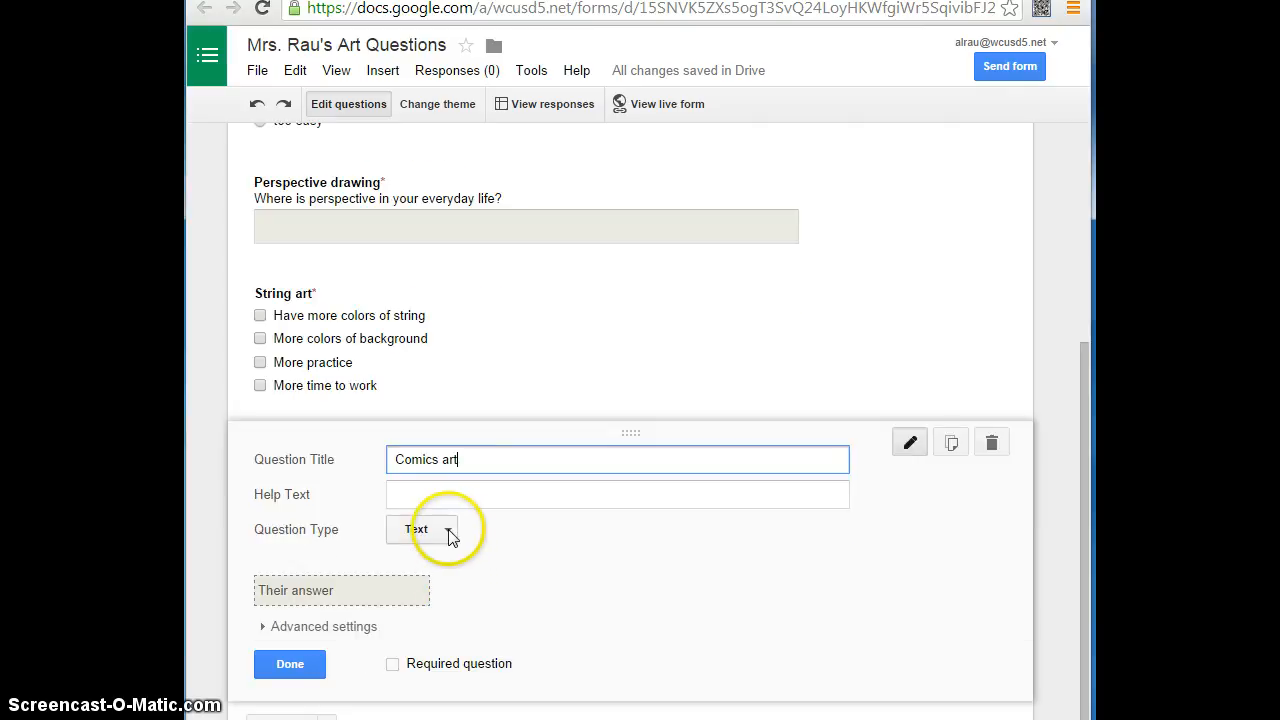
- Set the Comics art question type to Scale from 1 to 5, labelled "I did not like" and "Liked very much"
left_click(447, 530)
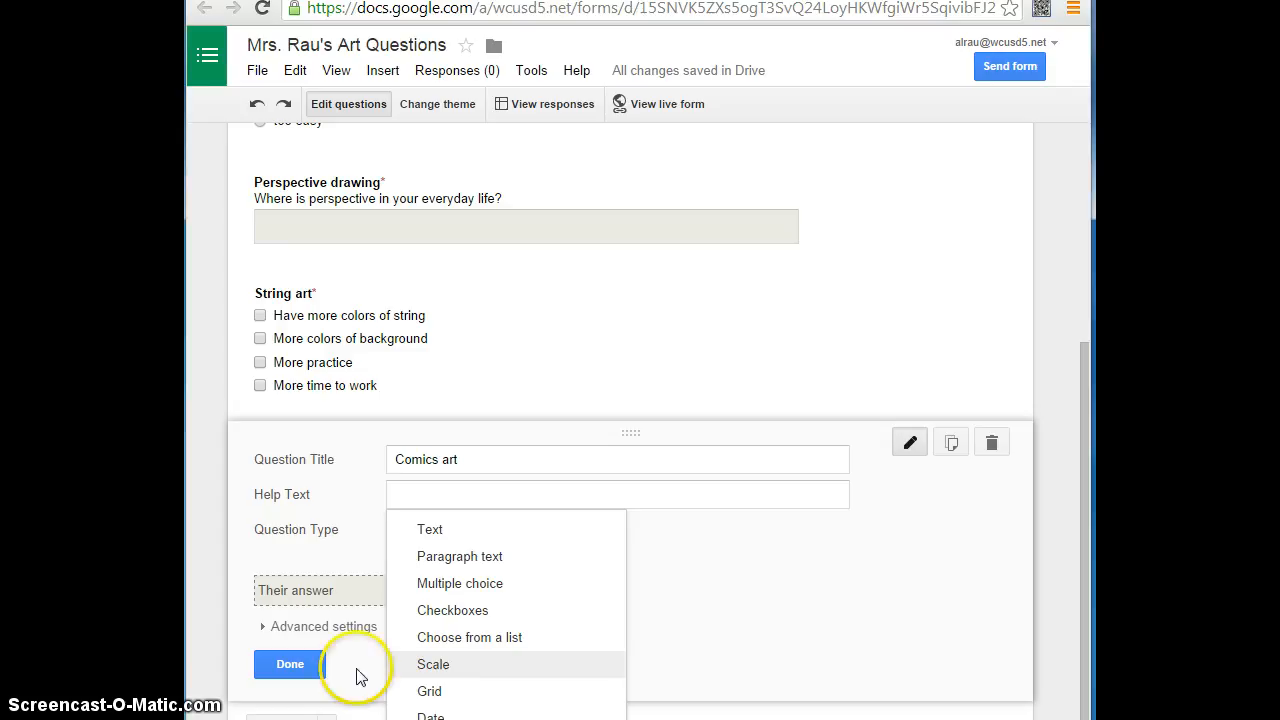
left_click(459, 664)
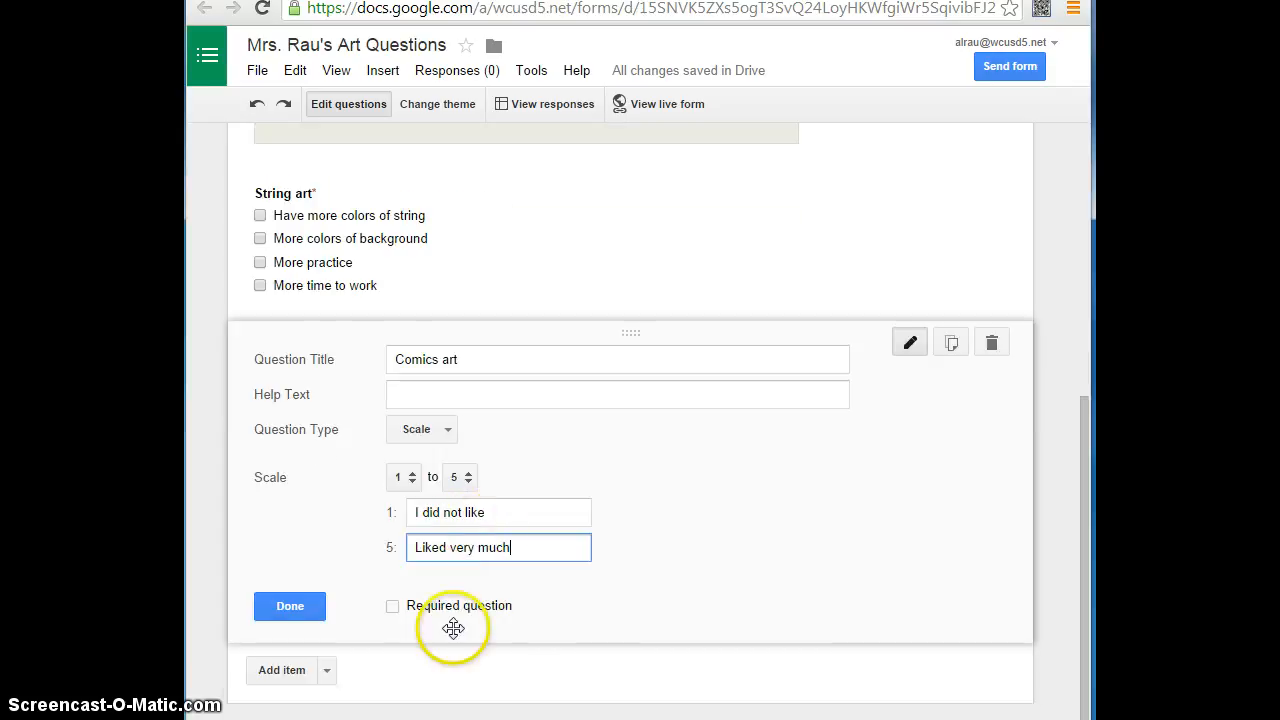
left_click(449, 433)
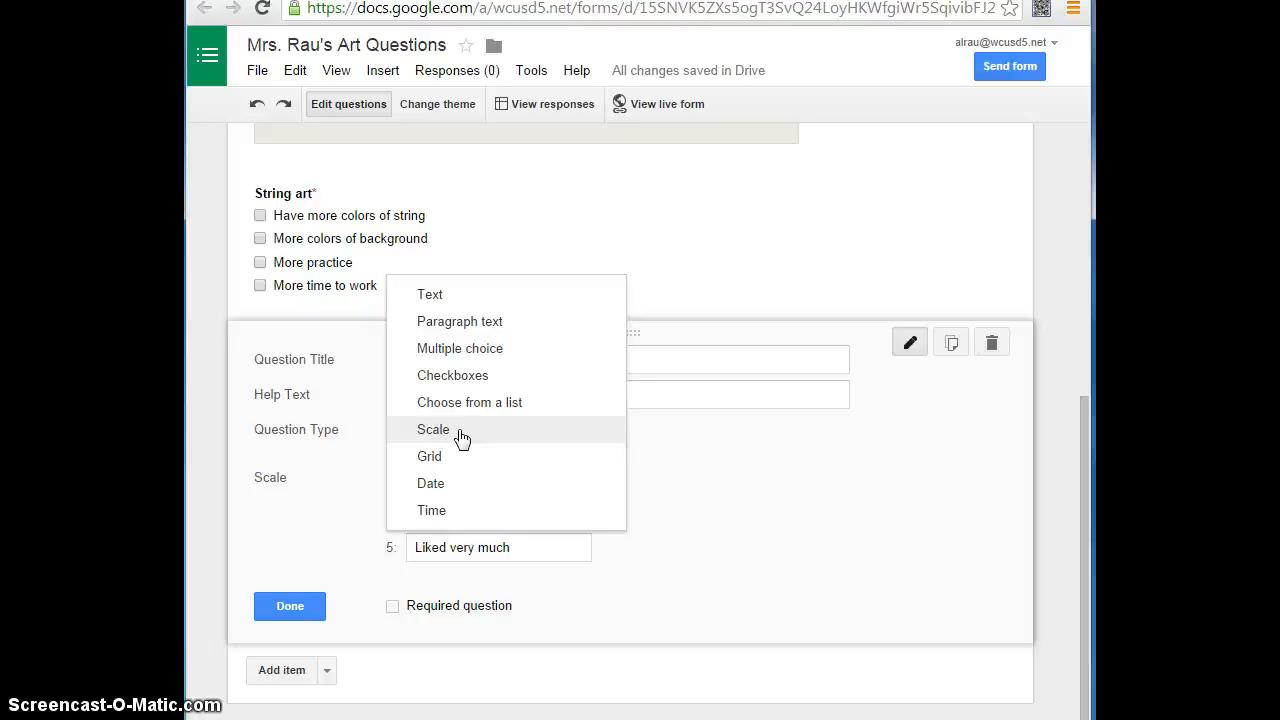
left_click(458, 431)
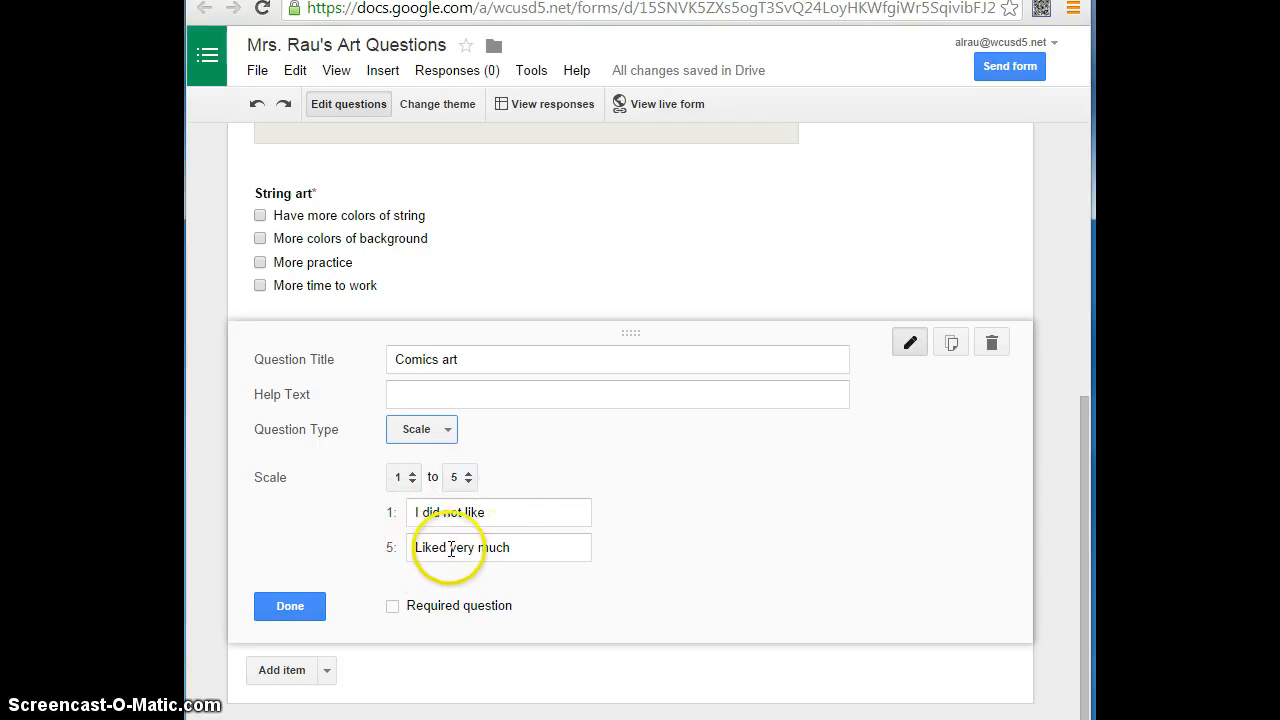
- Add a fifth question titled "Comic art" with the help text "What improvements to the project should be made?"
scroll(361, 635, "down", 2)
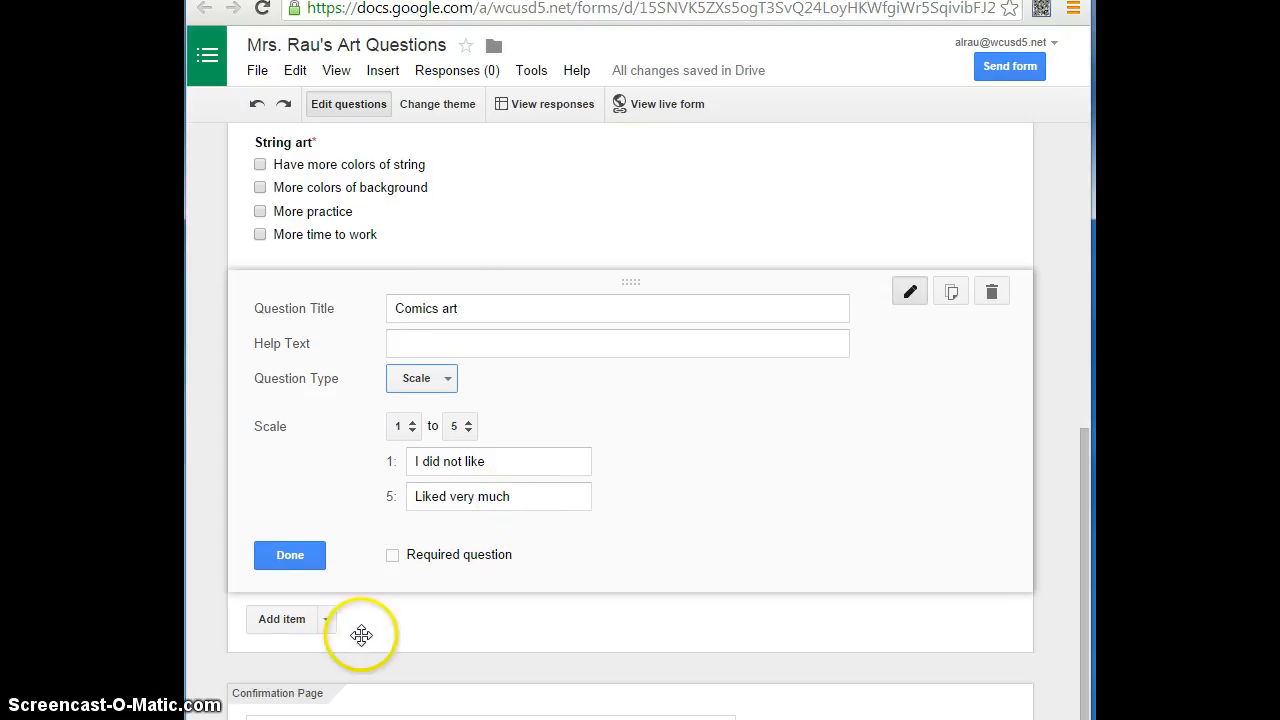
left_click(286, 617)
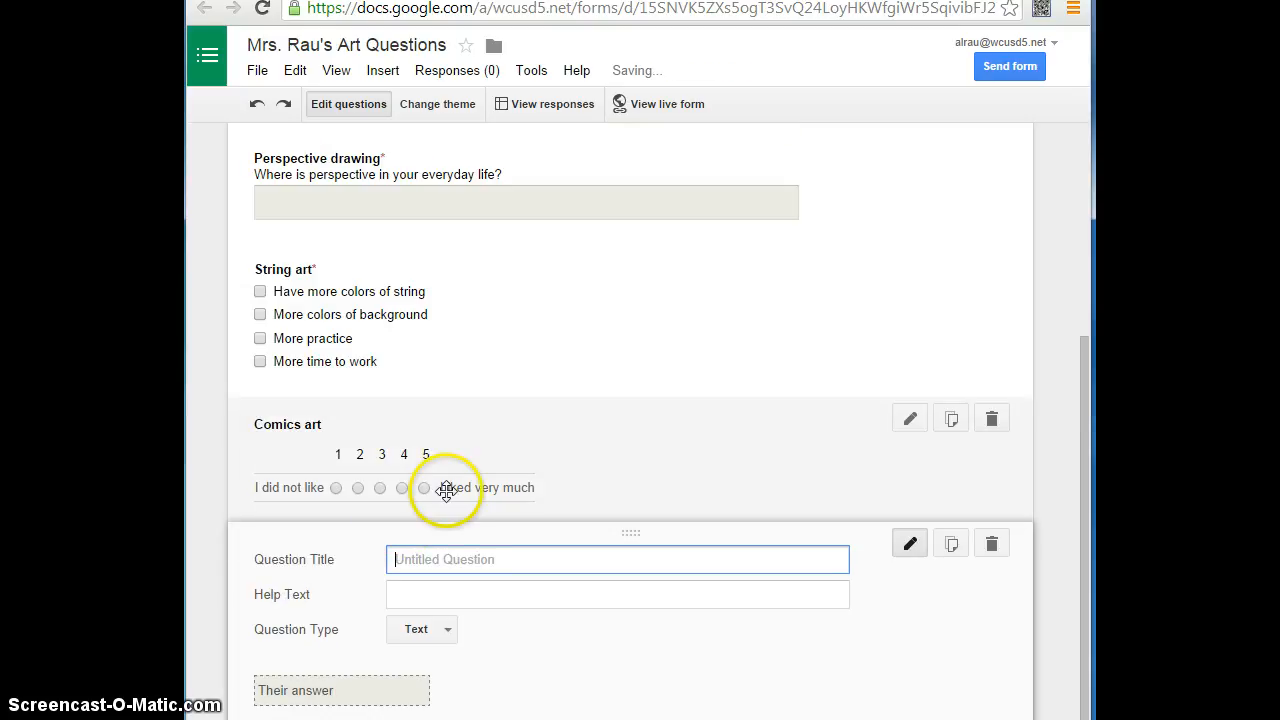
scroll(466, 563, "down", 1)
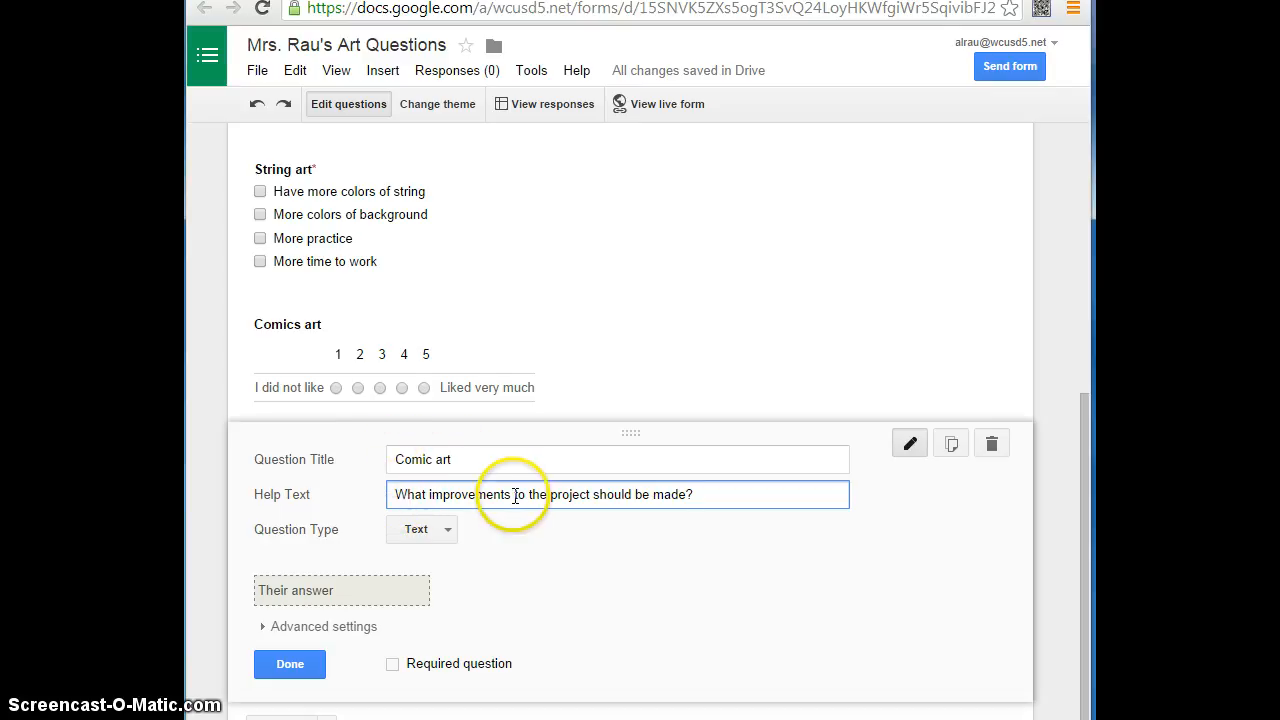
- Set Comic art to Choose from a list with "More time allowed", "Less time allowed", "Less boxes required to draw" and "More boxes allowed to tell more story"
left_click(450, 531)
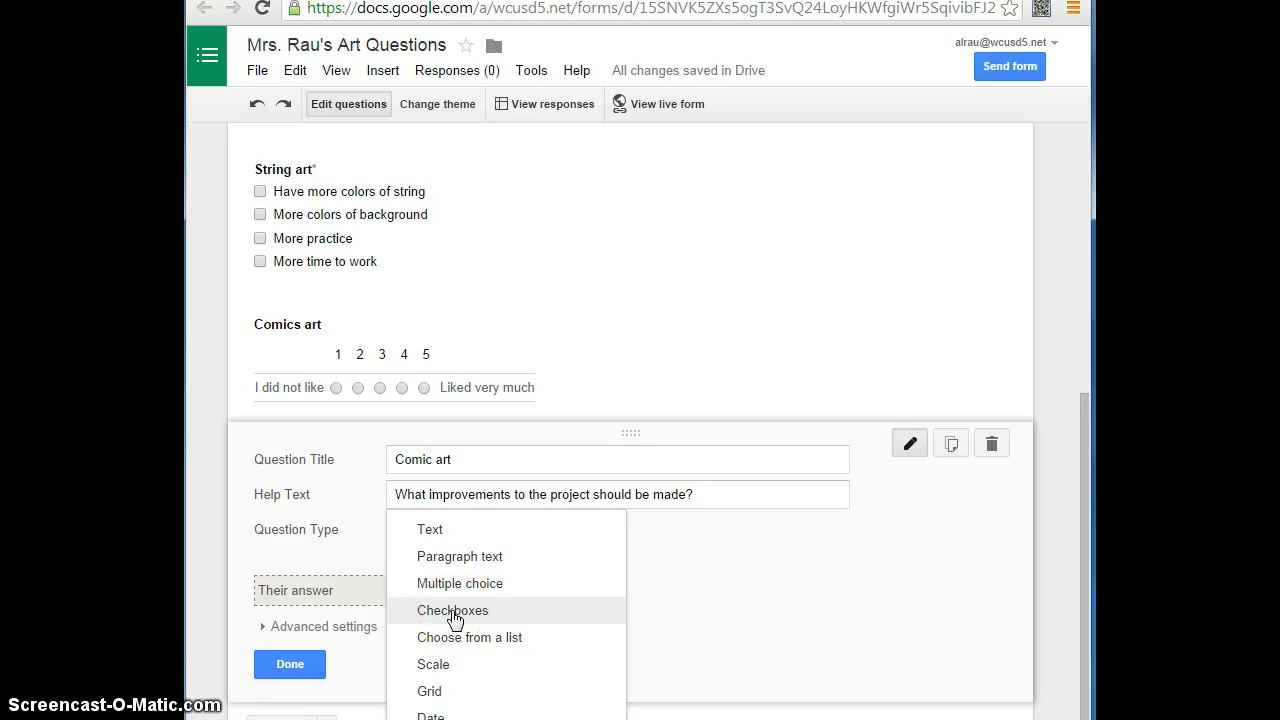
left_click(453, 612)
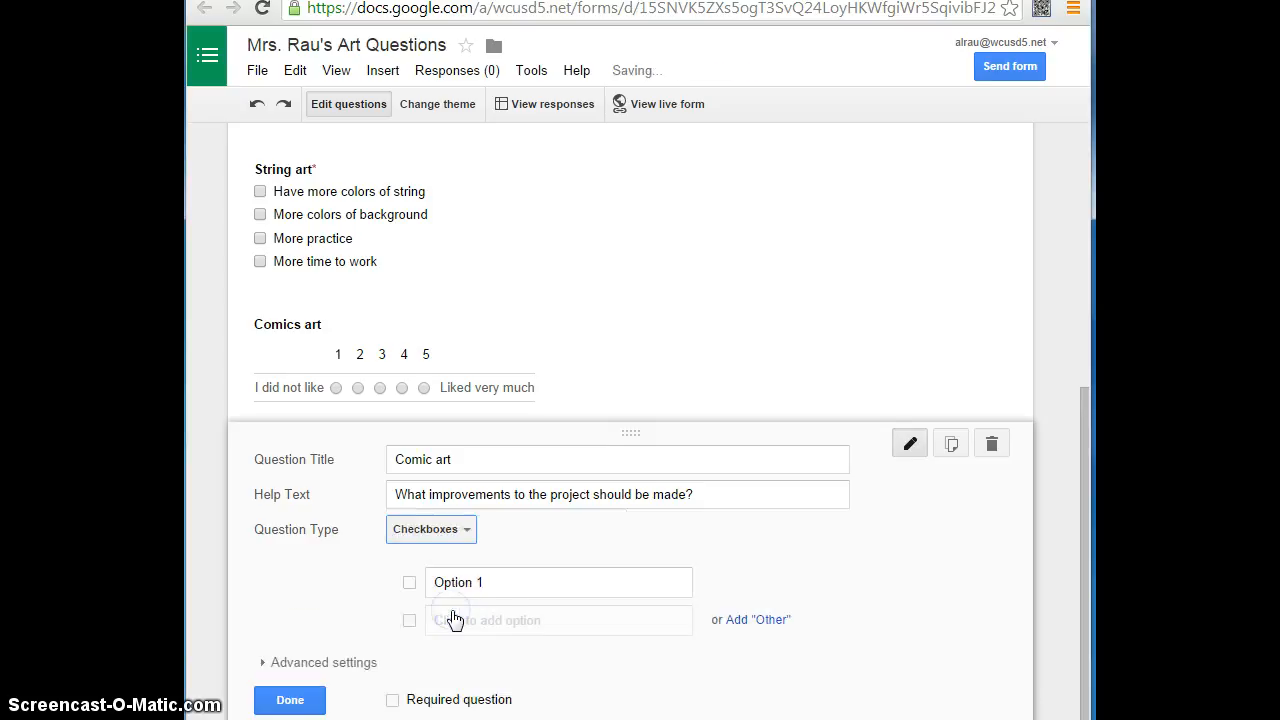
left_click(467, 535)
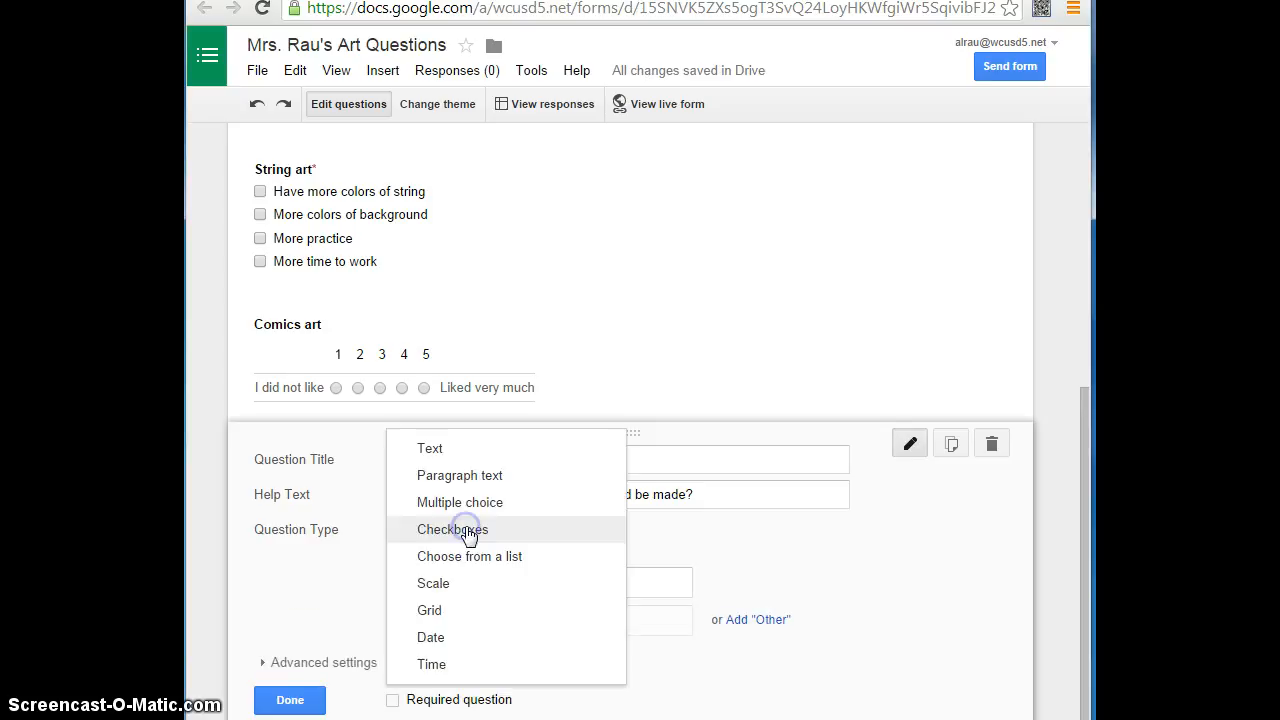
left_click(462, 564)
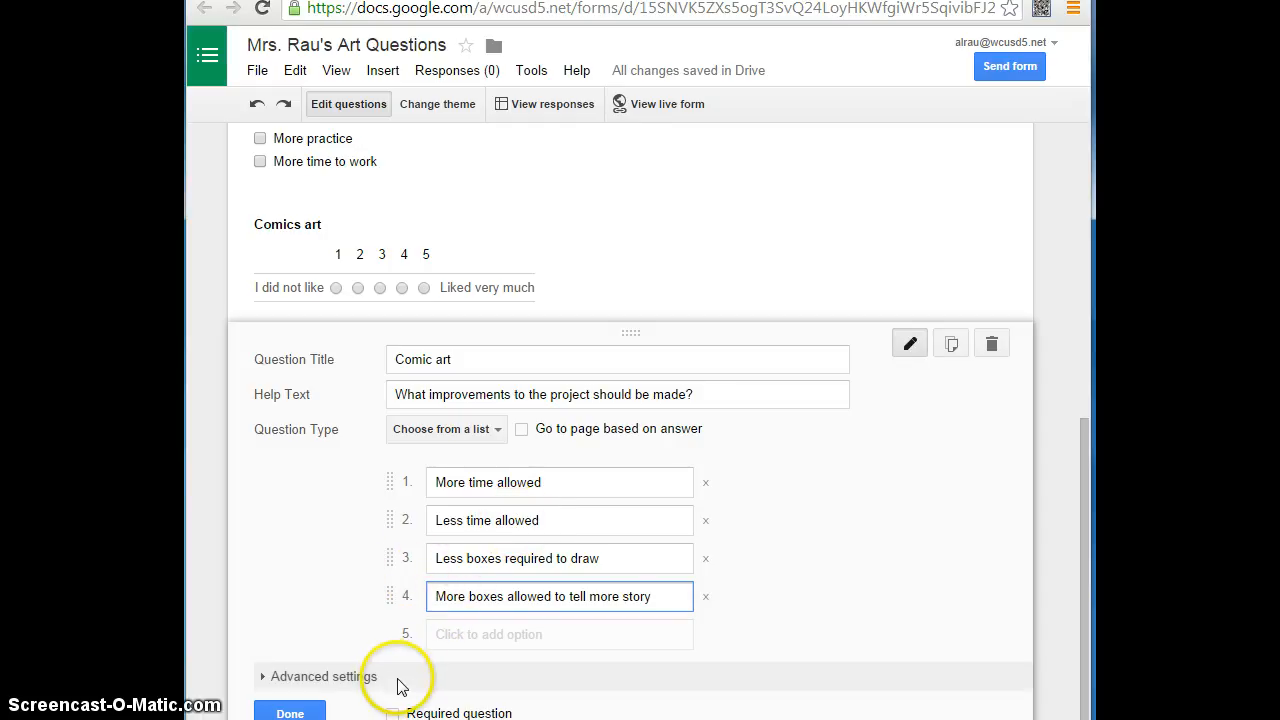
- Mark the Comic art question as required and finish editing it
scroll(400, 686, "down", 1)
scroll(314, 637, "down", 1)
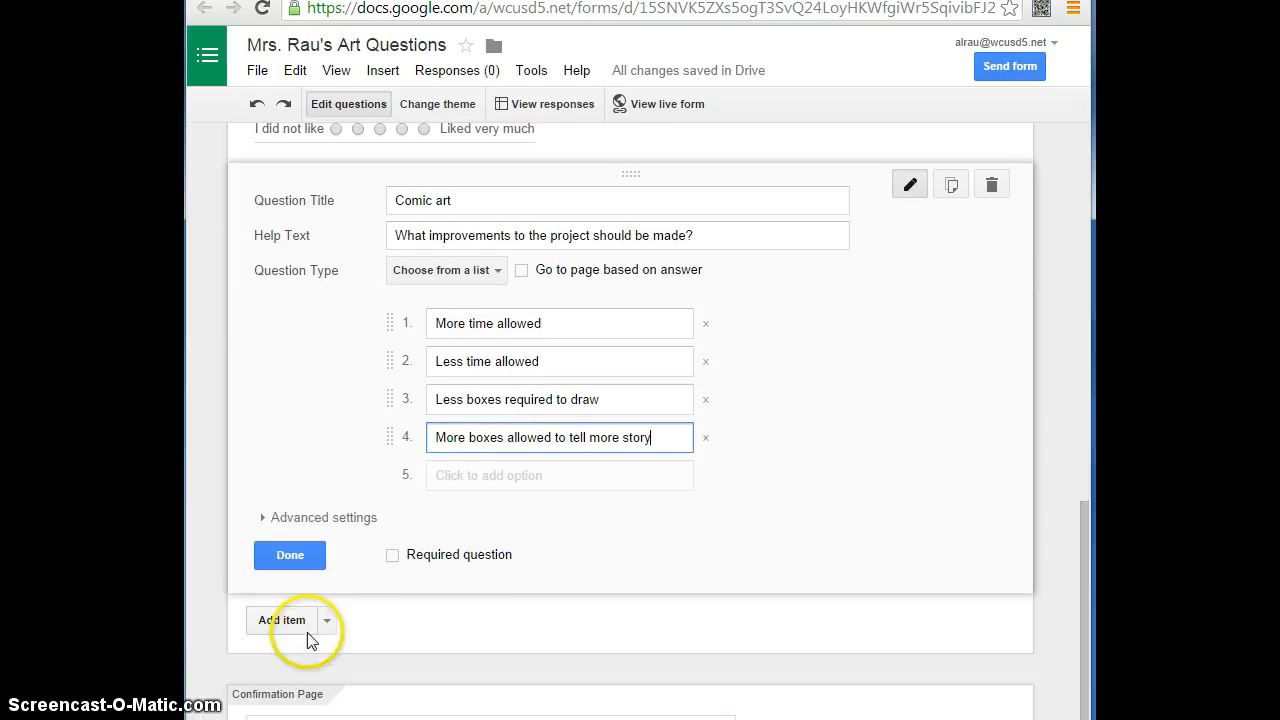
left_click(392, 556)
left_click(291, 560)
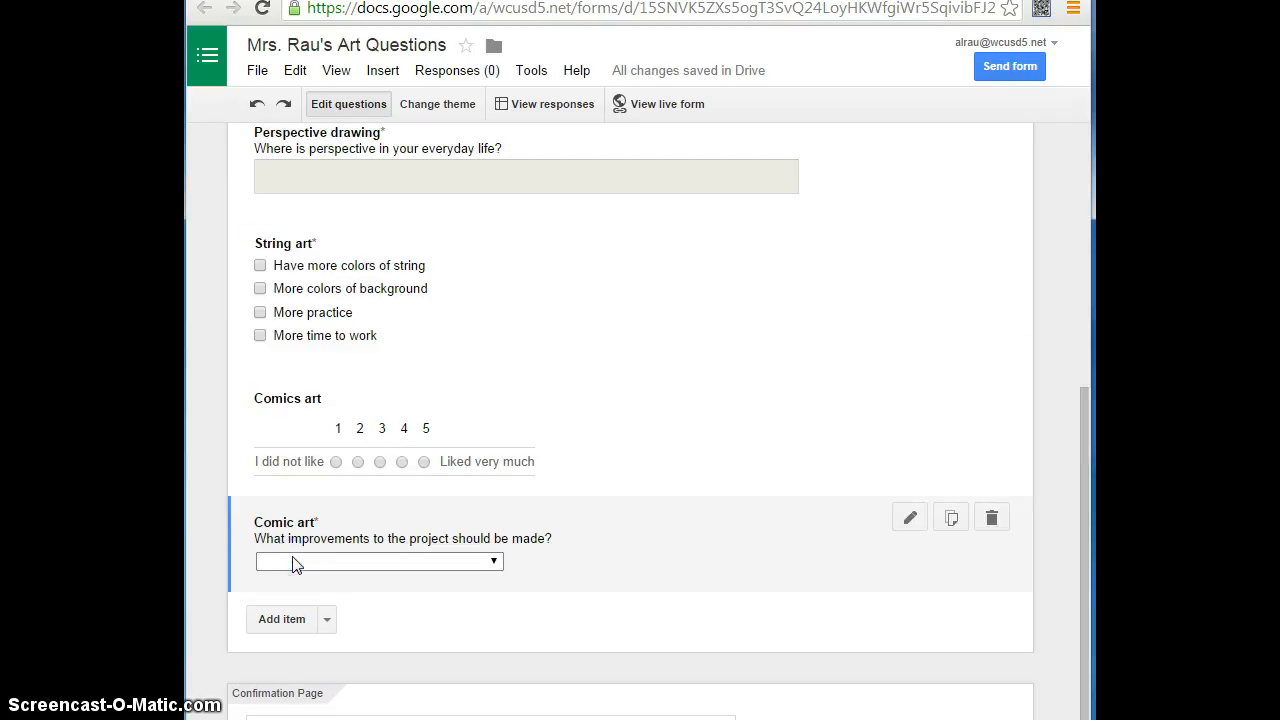
left_click(608, 563)
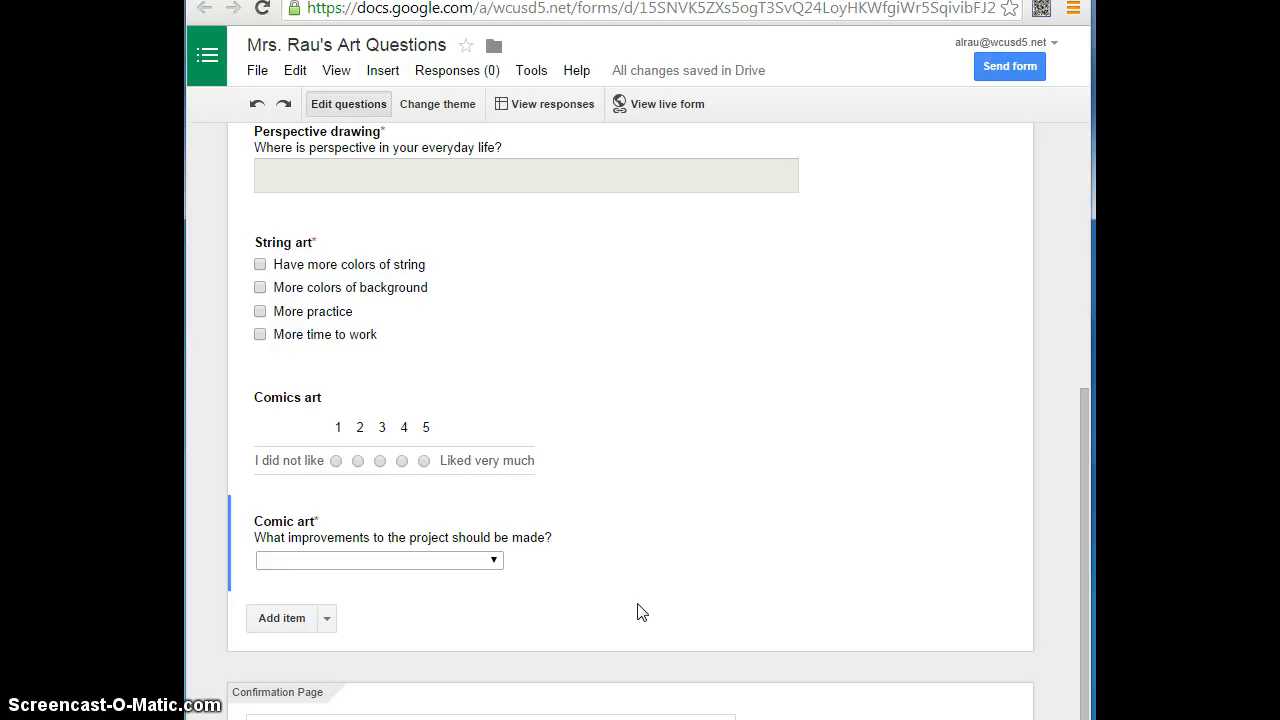
- Start sending the form by email and add the contact group "4th hr 7th grade" as recipients
scroll(637, 602, "up", 4)
scroll(637, 602, "down", 4)
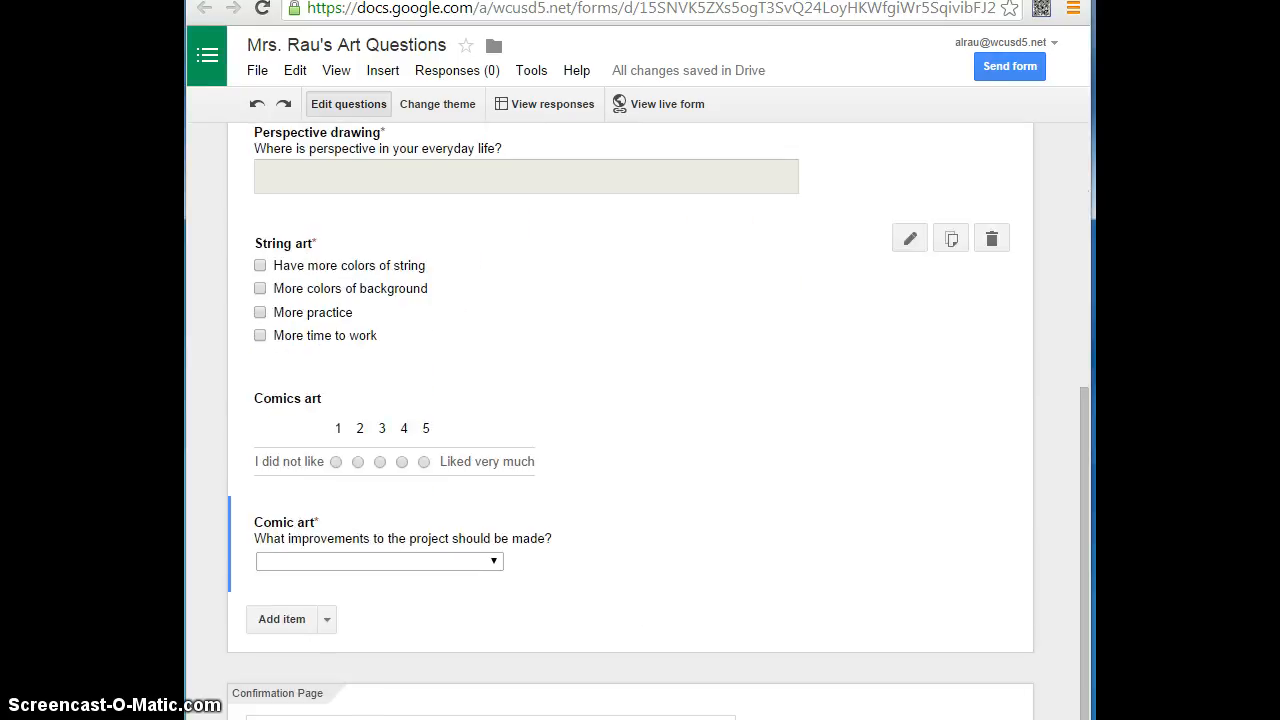
left_click(994, 74)
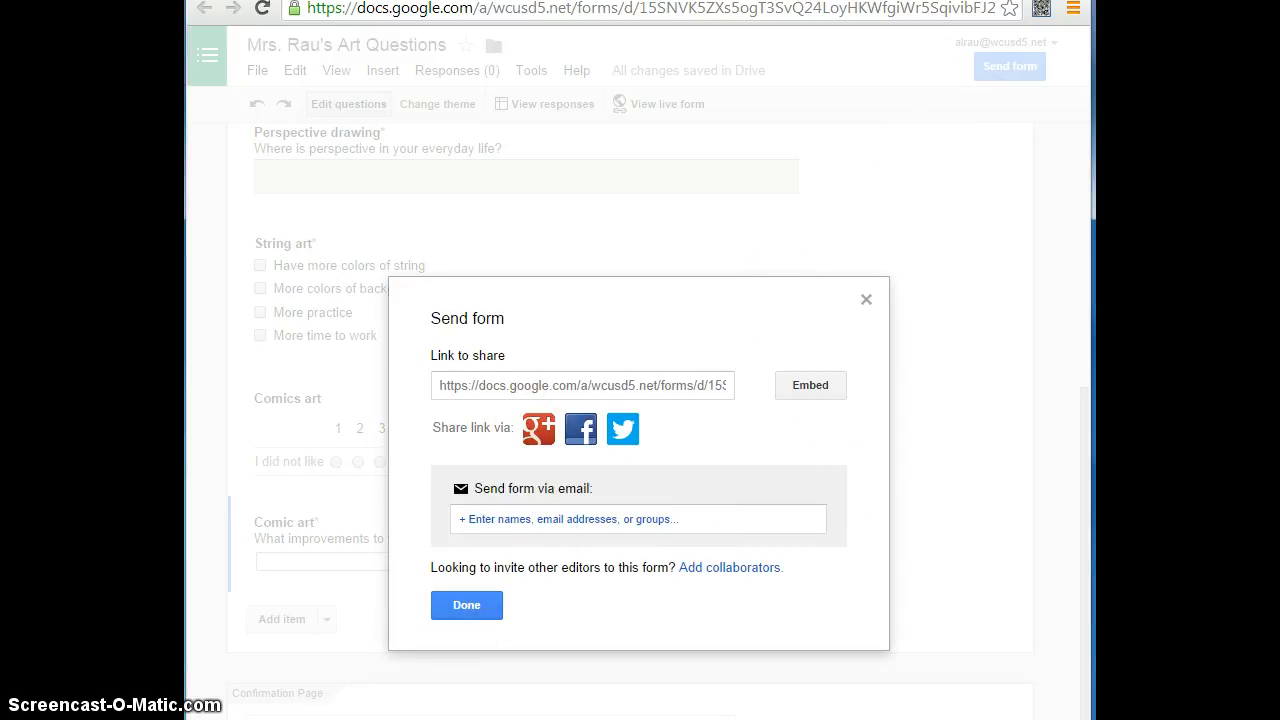
left_click(576, 518)
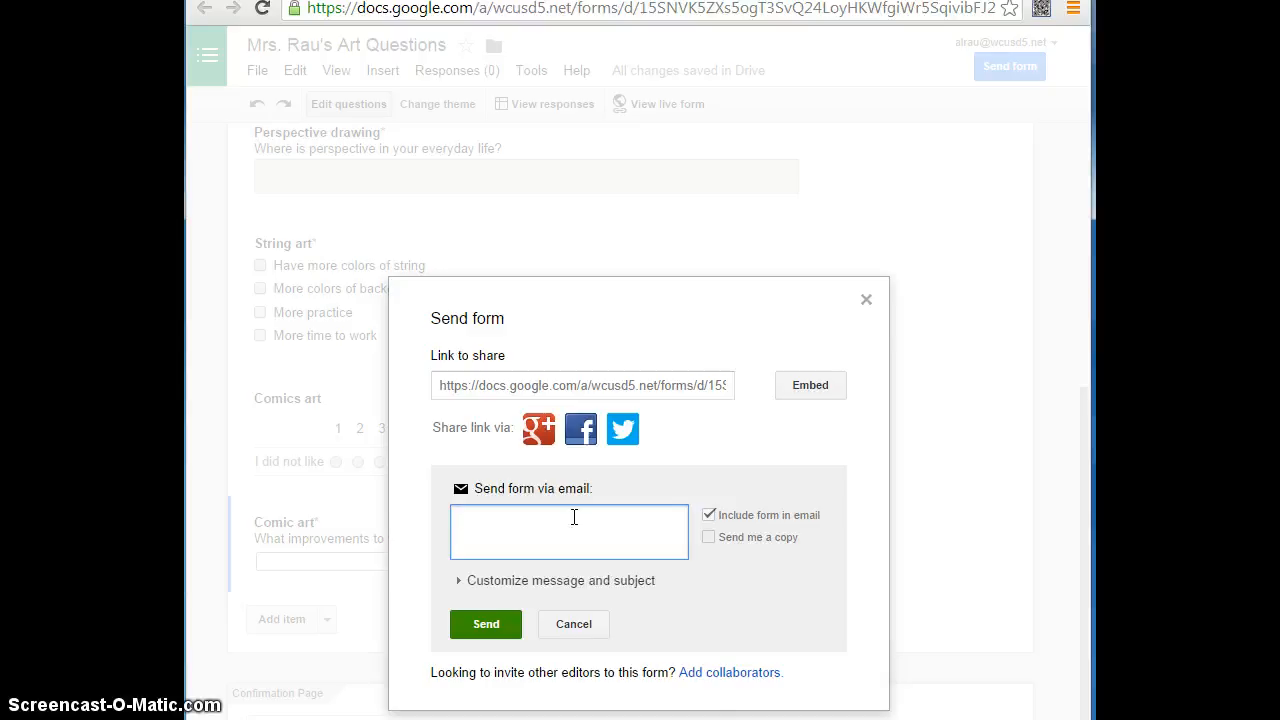
type("4")
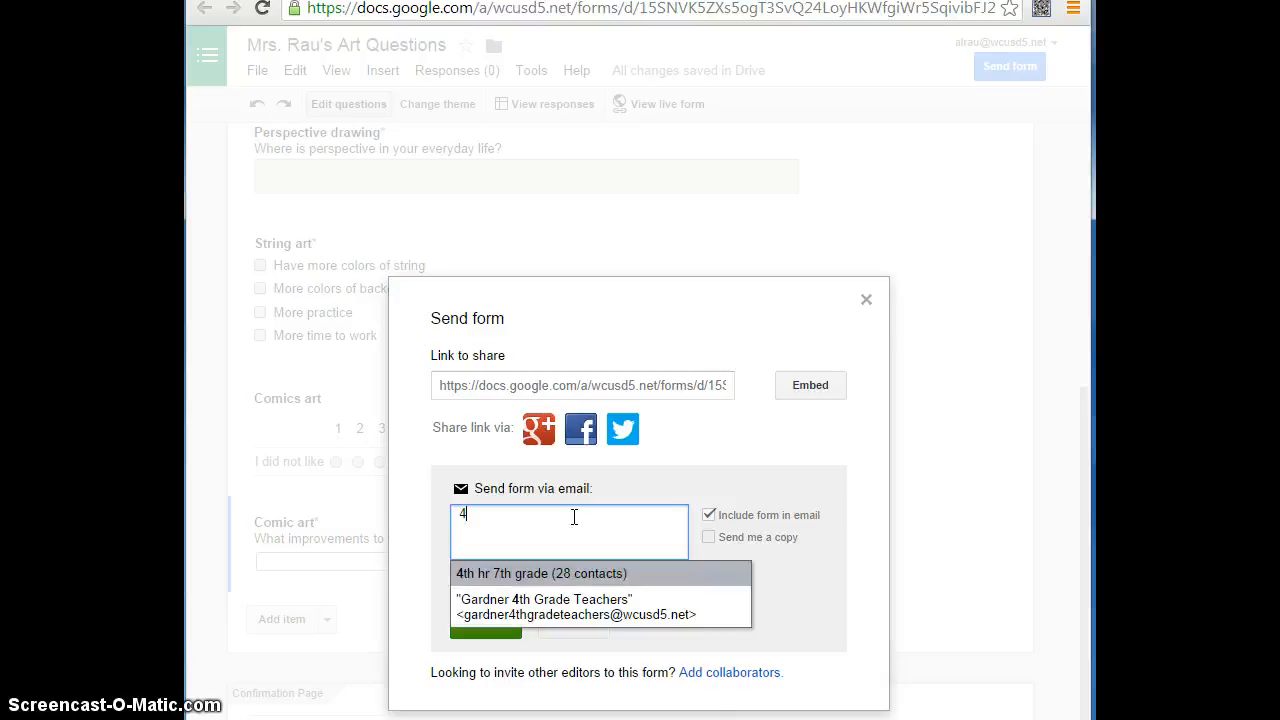
left_click(545, 578)
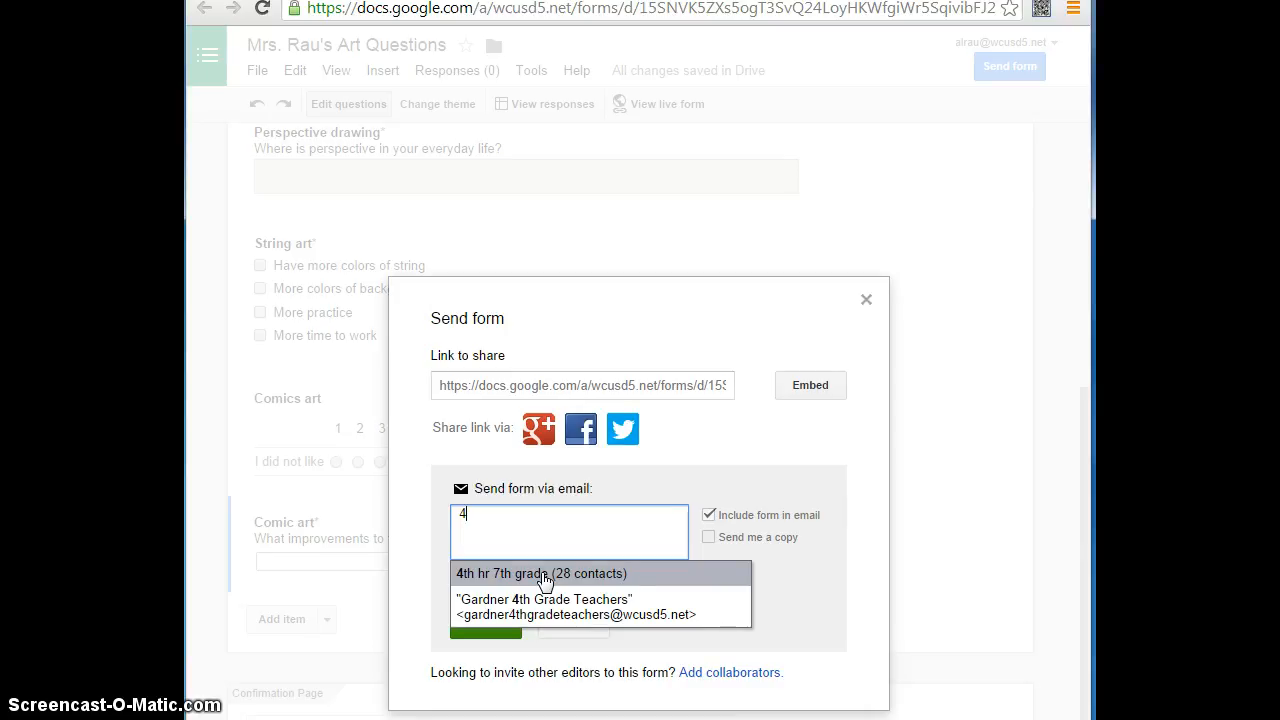
left_click(545, 575)
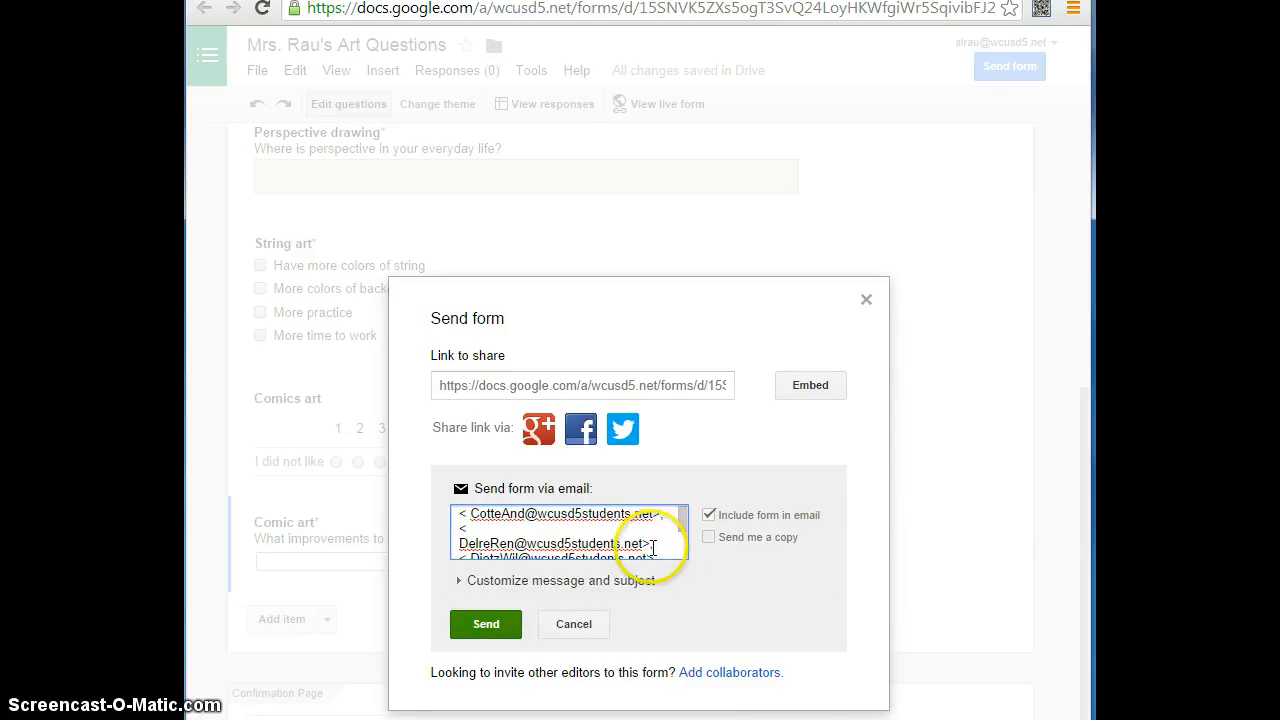
- Check the list of email recipients and choose to receive a copy of the sent form
scroll(632, 527, "down", 6)
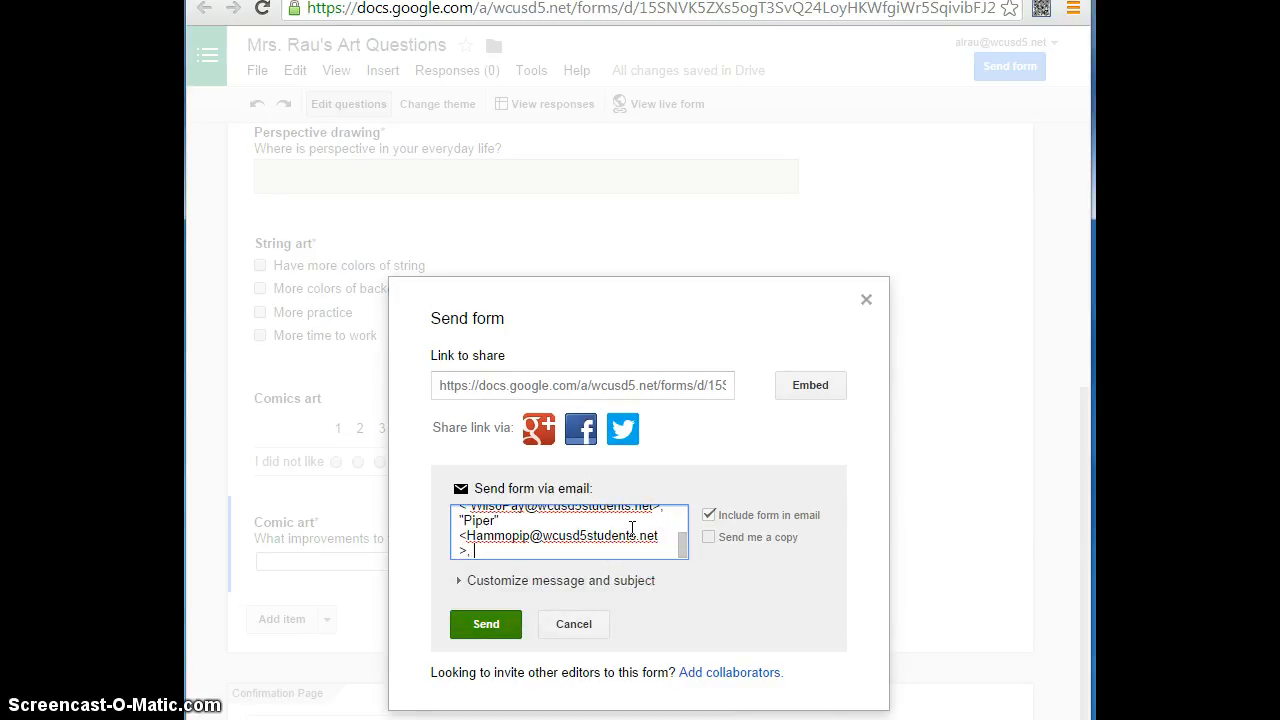
scroll(632, 527, "up", 6)
left_click(707, 537)
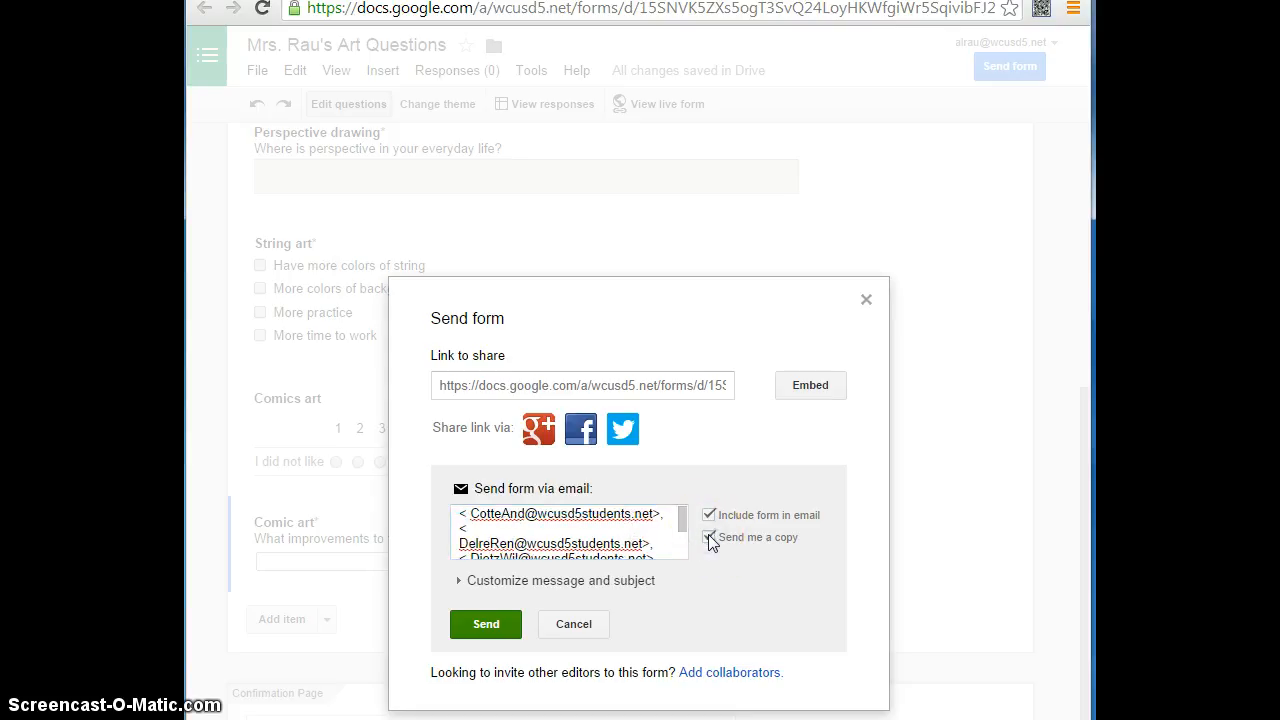
- Cancel the email draft and select the form's HTML embed code for a website, returning to the sending options
left_click(574, 624)
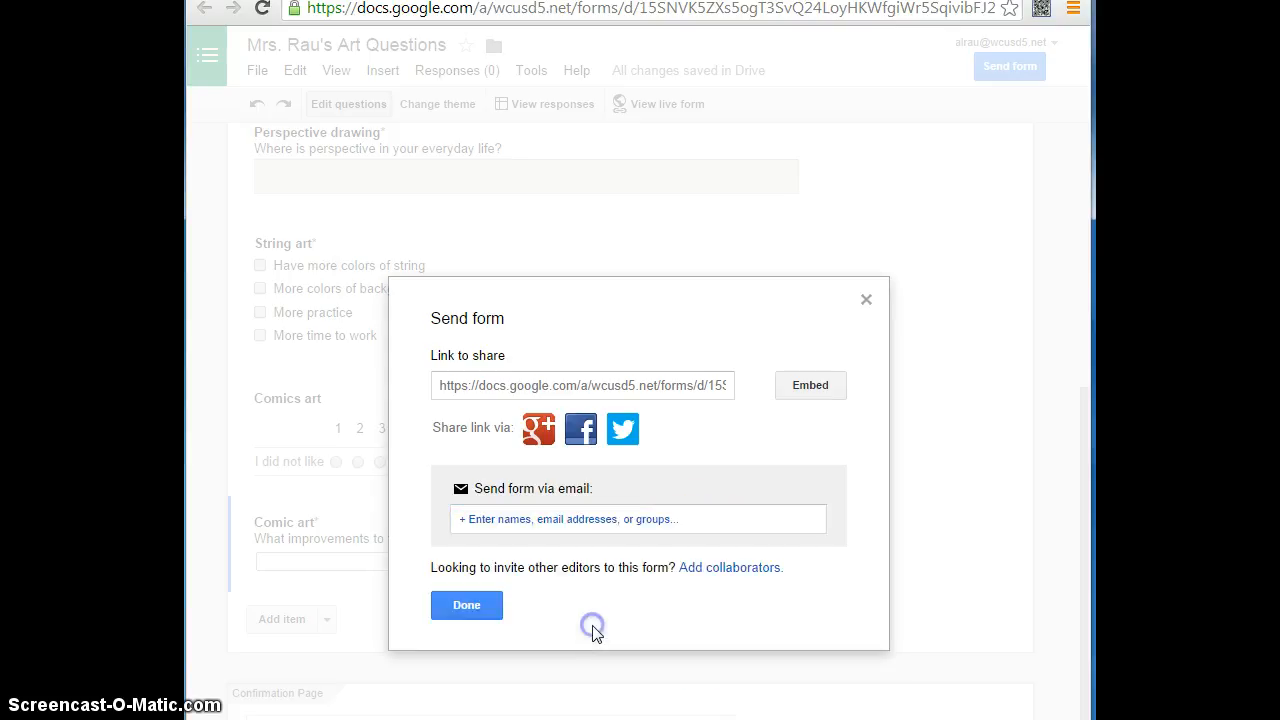
left_click(818, 389)
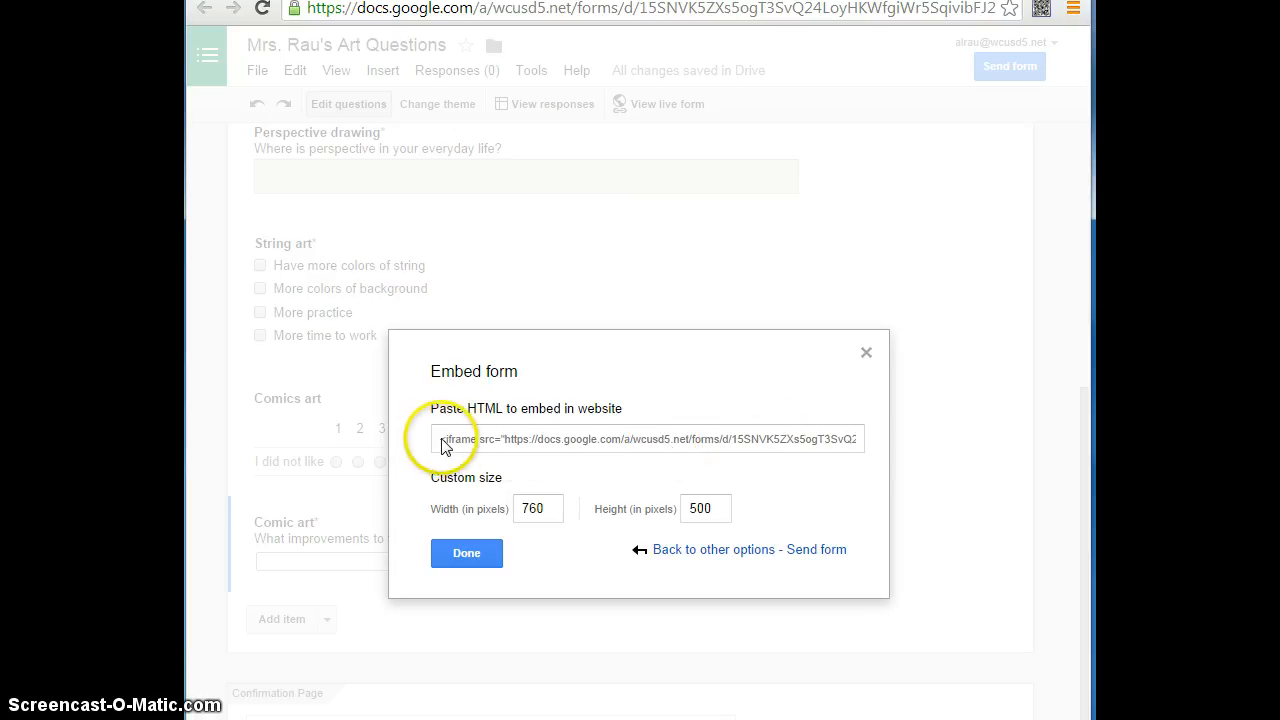
left_click(438, 447)
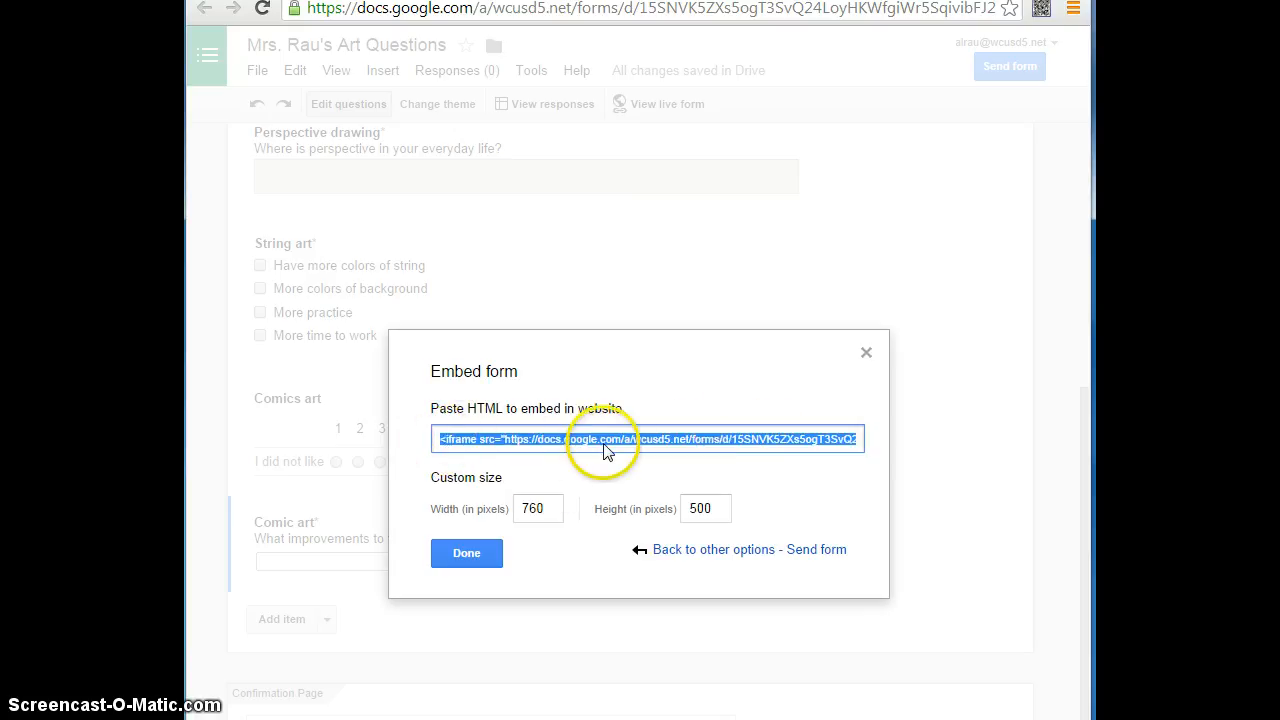
left_click(717, 556)
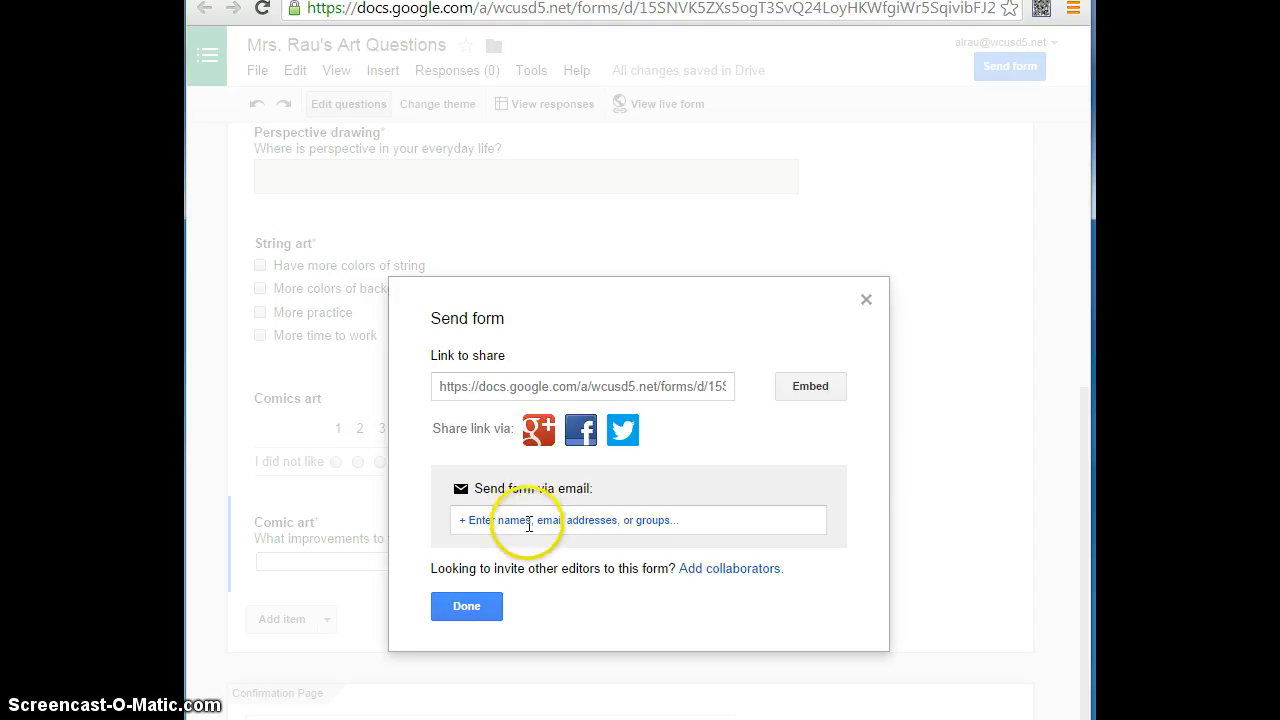
- Open the recipient entry for sending the form by email again
left_click(530, 520)
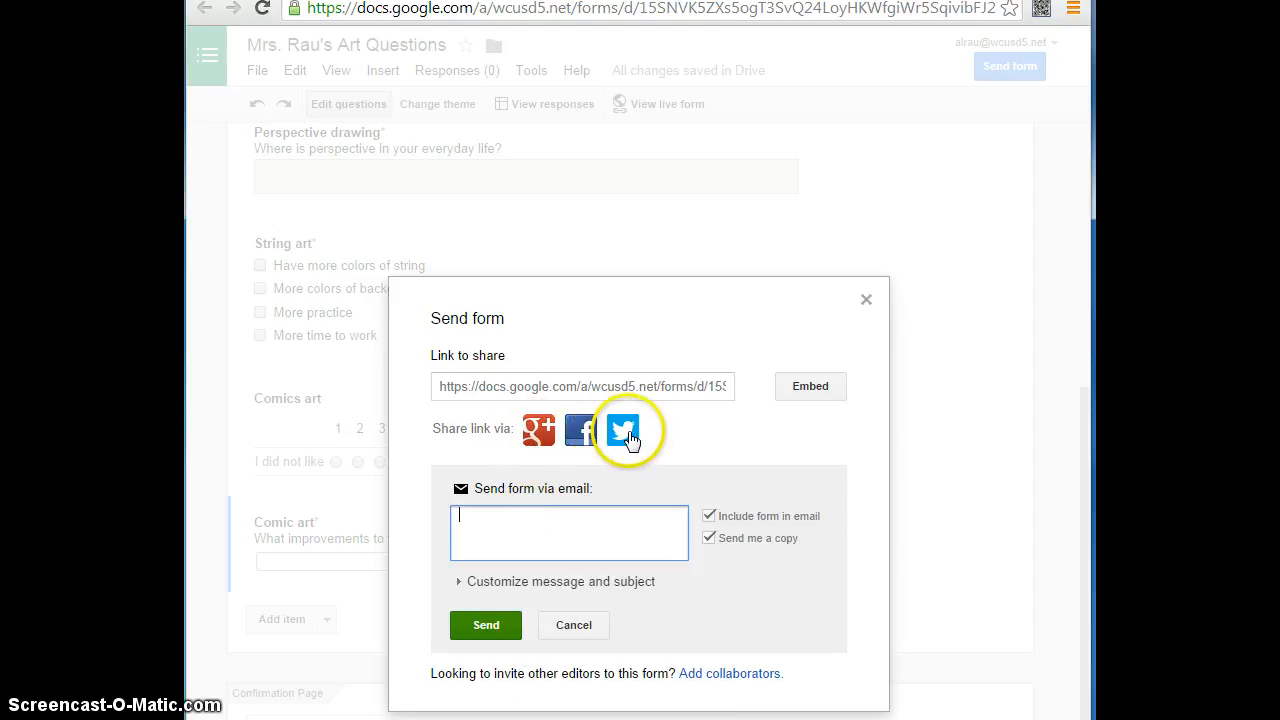
left_click(540, 545)
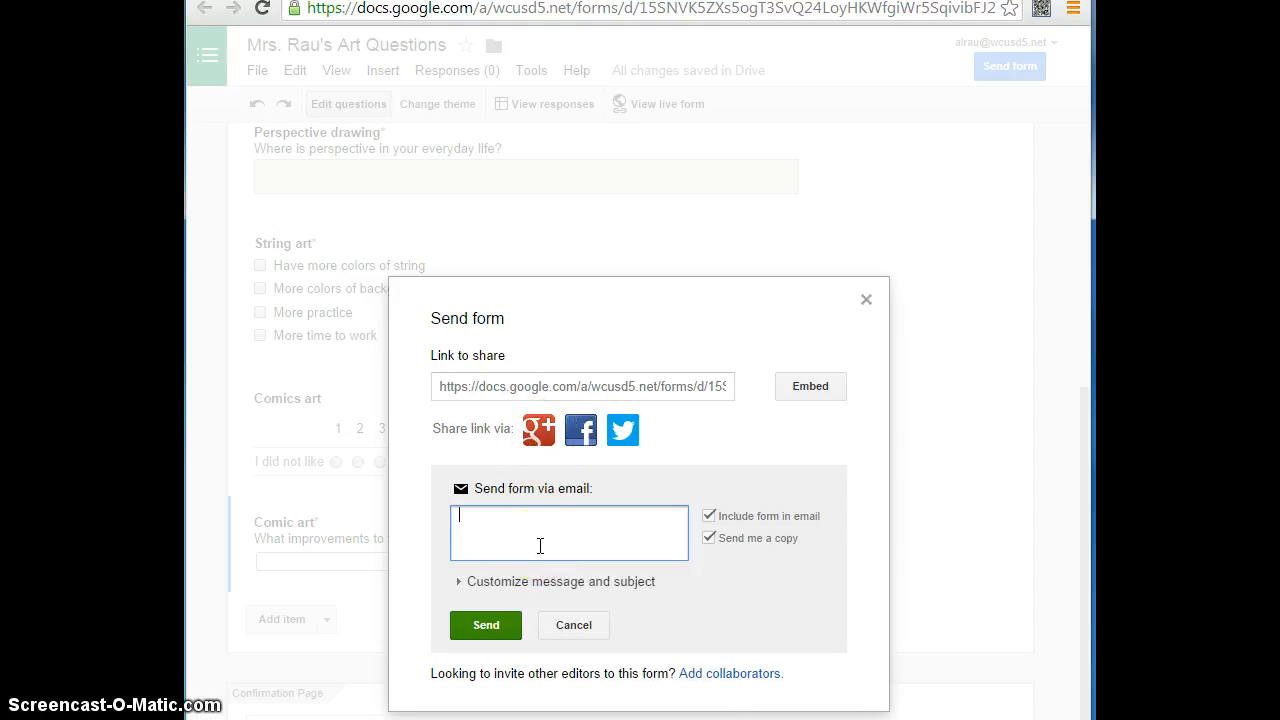